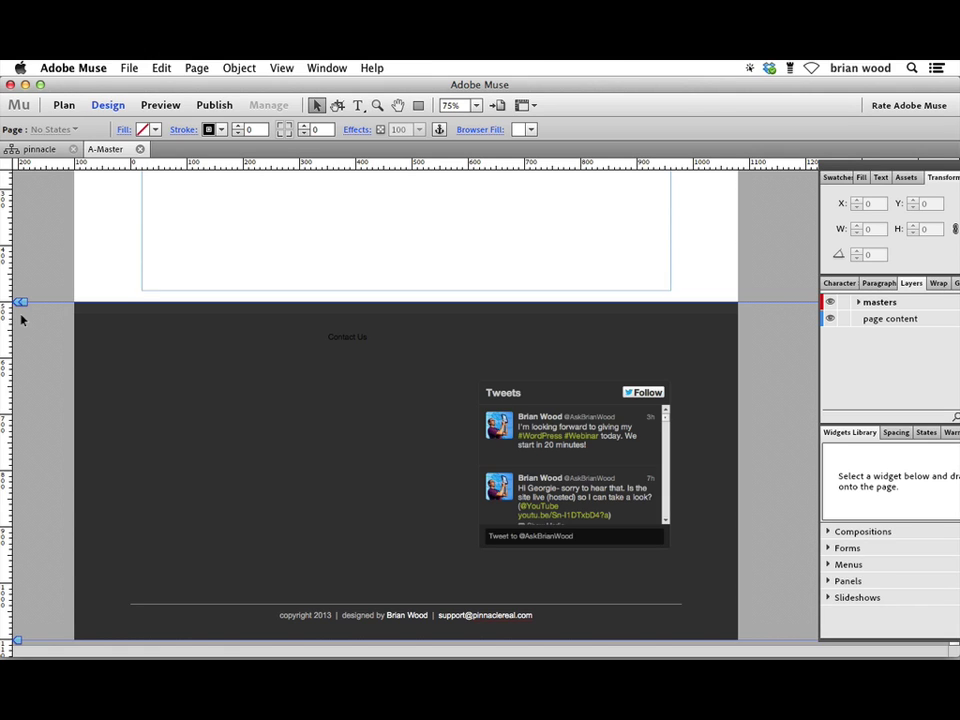
- Scroll up the A-Master page to review the lowered footer boundary
scroll(258, 318, "up", 5)
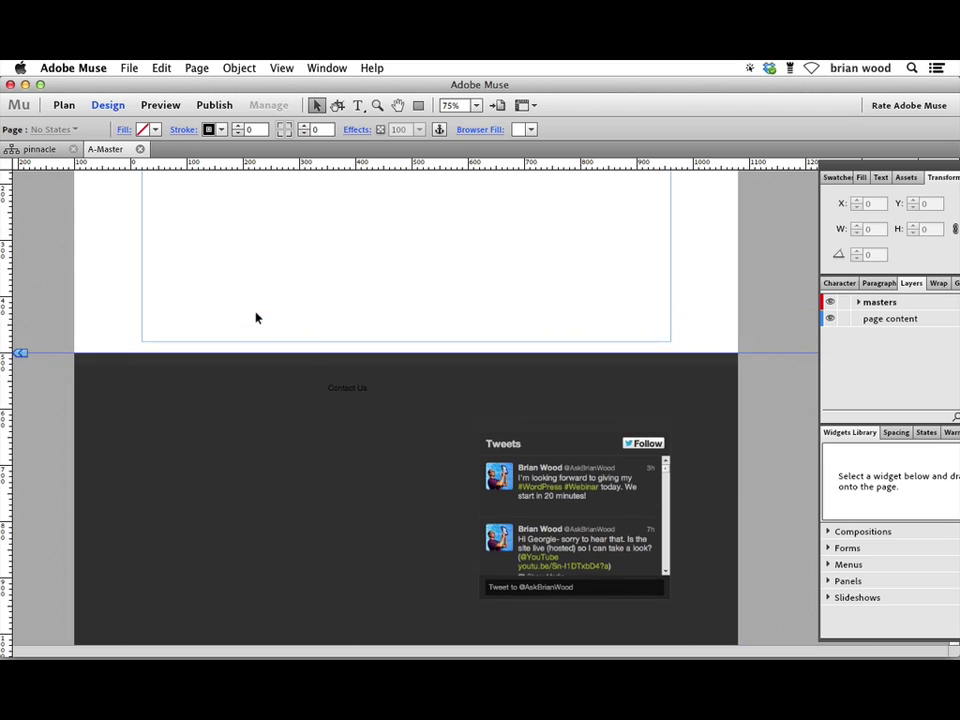
- Leave A-Master, open the Home page, and scroll to the Our Properties section
left_click(140, 149)
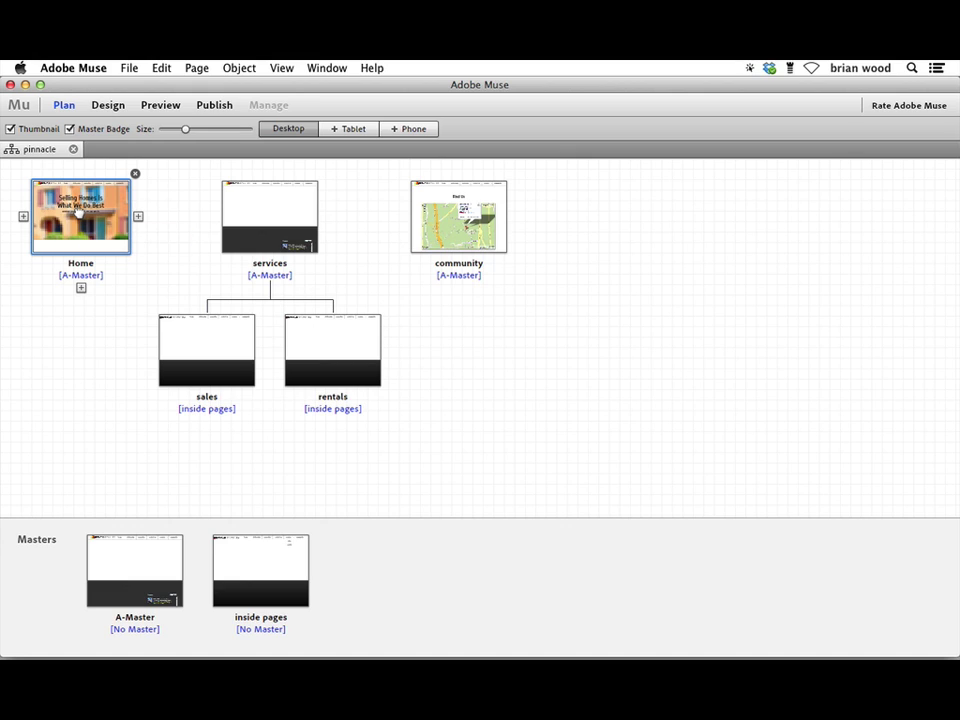
double_click(77, 213)
scroll(300, 316, "down", 10)
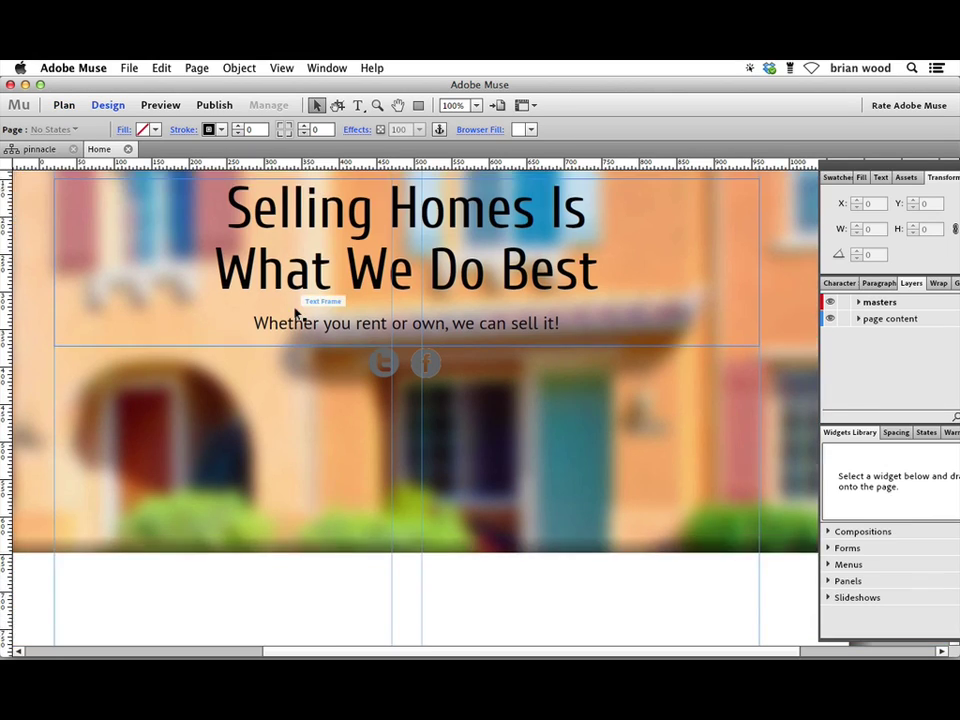
scroll(296, 314, "down", 15)
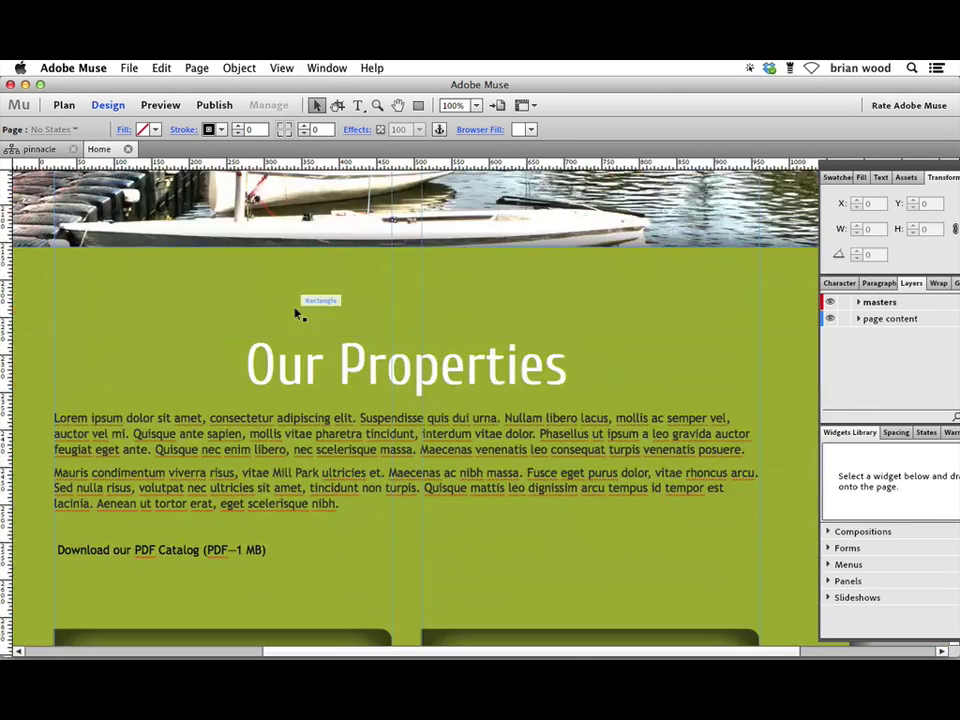
scroll(296, 314, "down", 2)
scroll(296, 314, "up", 8)
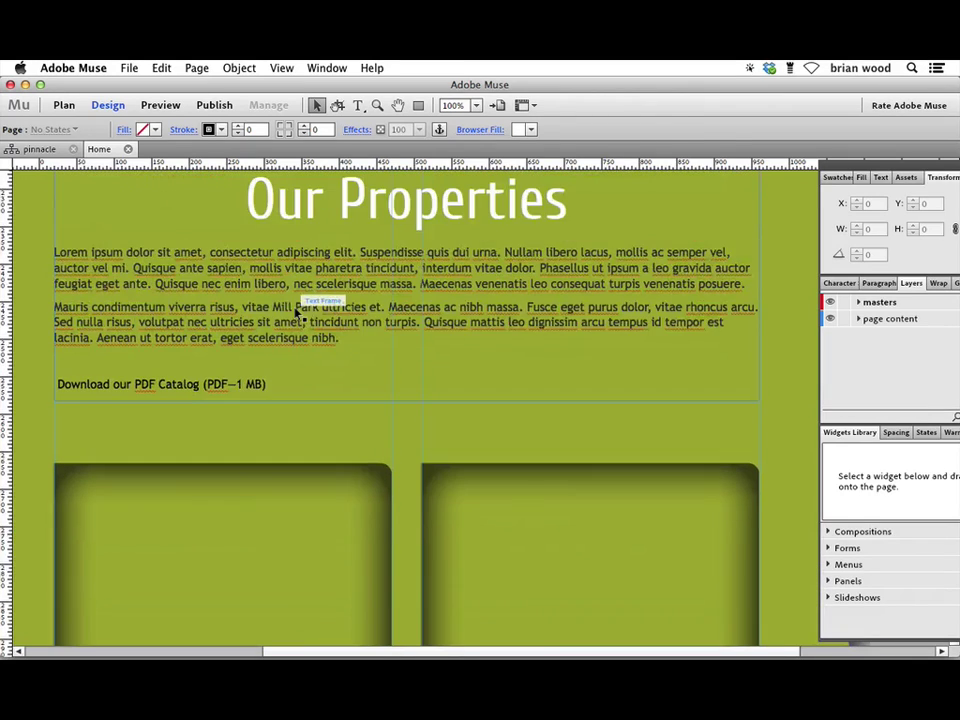
scroll(297, 311, "down", 5)
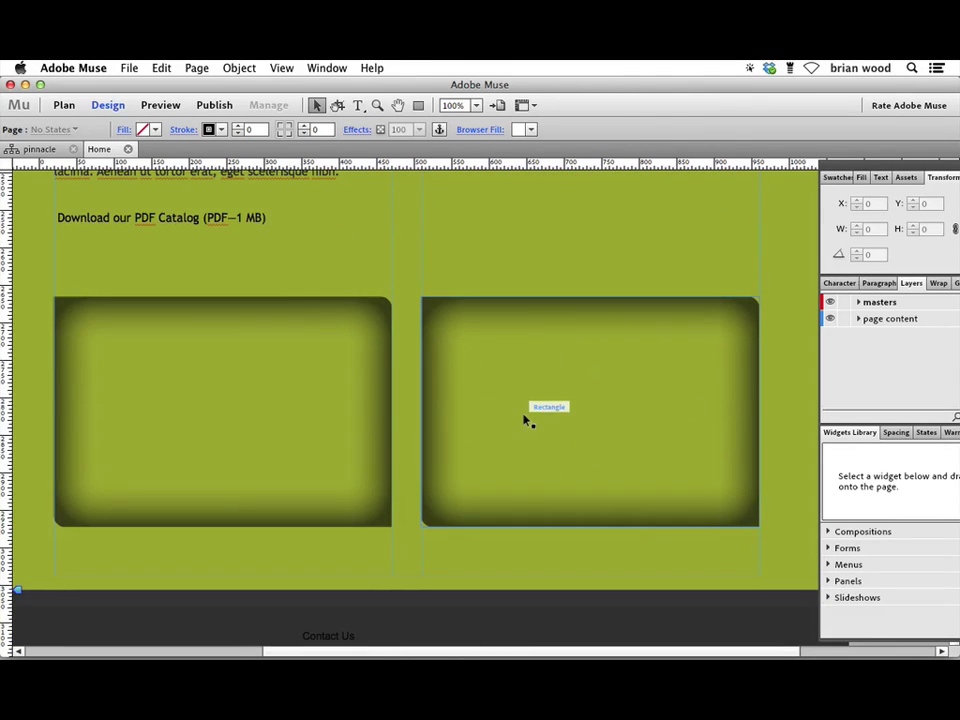
scroll(527, 418, "up", 2)
- Zoom out so the full Our Properties section with its two boxes fits in view
key("super+minus")
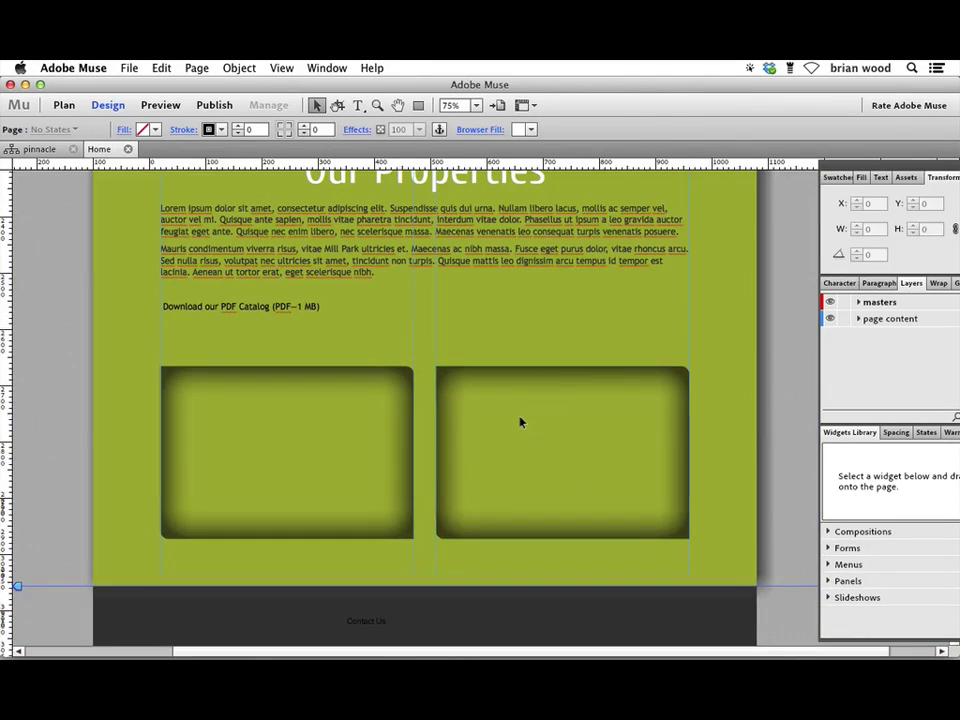
scroll(520, 422, "up", 4)
scroll(521, 420, "down", 2)
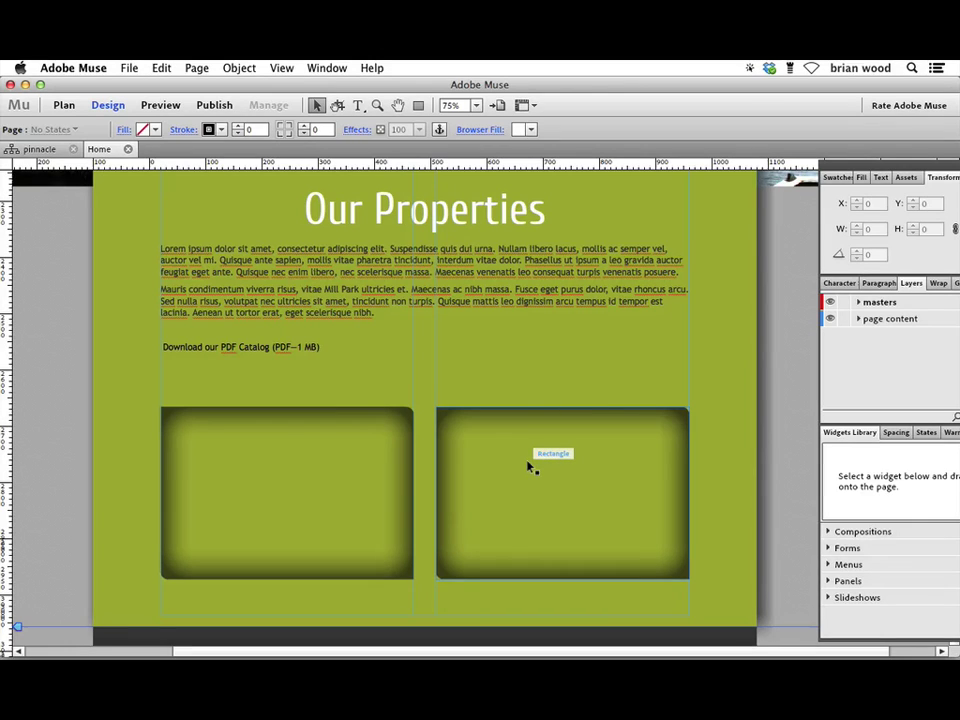
scroll(531, 467, "down", 3)
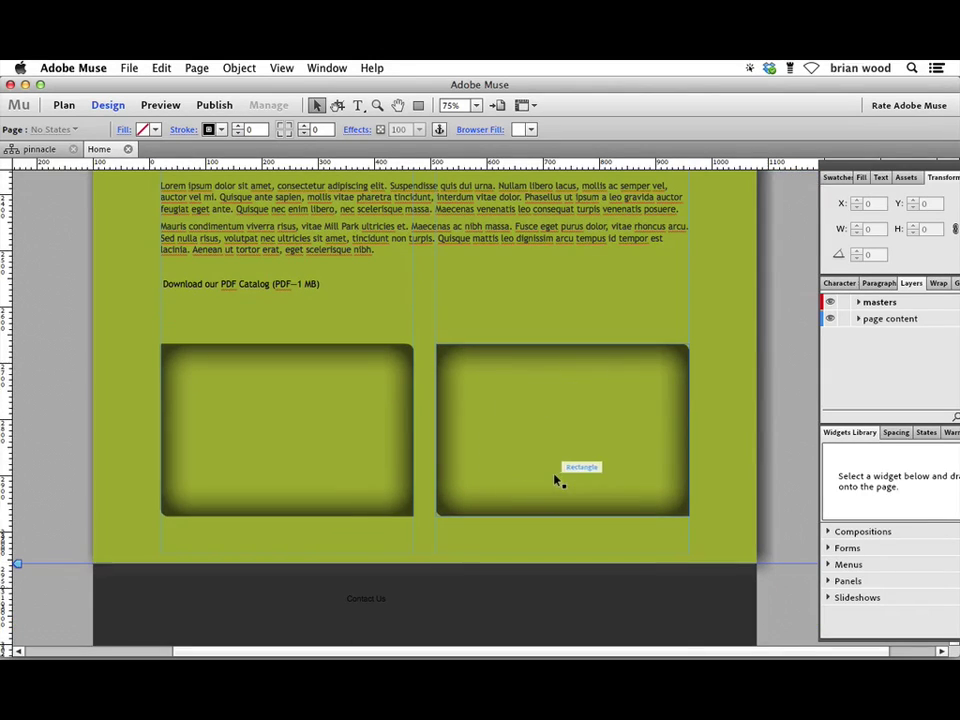
- In Chrome, open Facebook Developers Docs as your profile and go to Social Plugins
key("super+Tab")
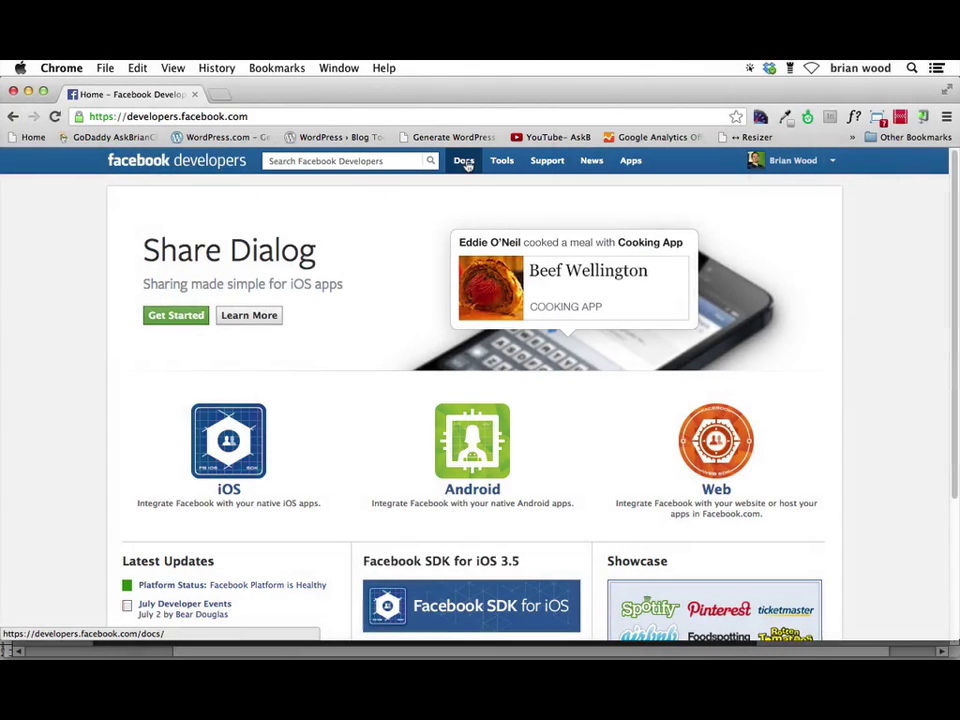
left_click(465, 163)
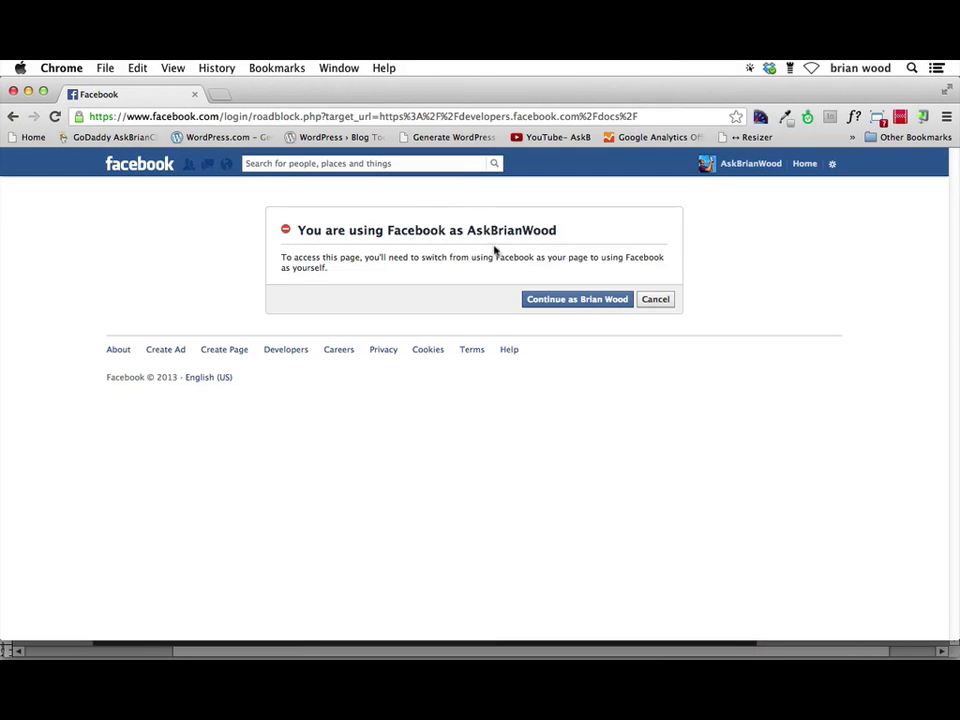
left_click(585, 300)
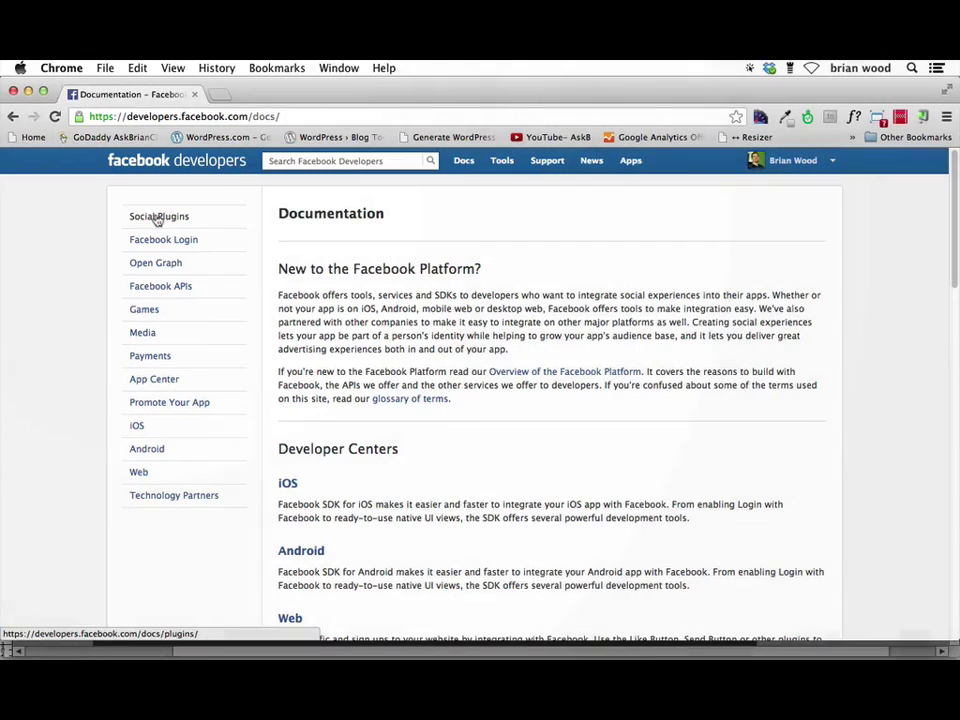
left_click(157, 218)
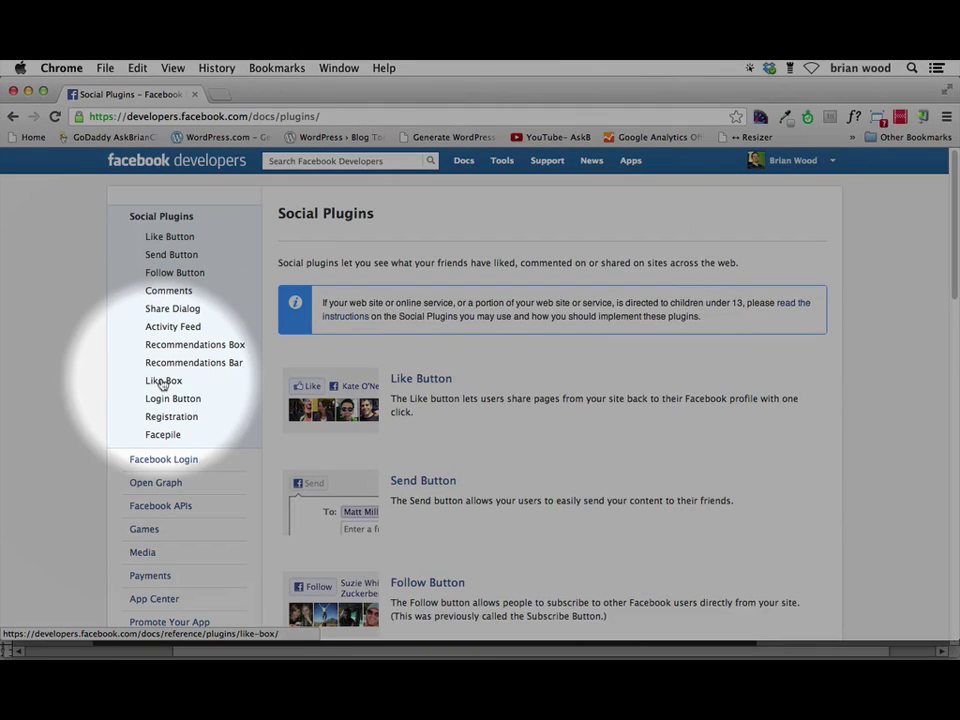
- Open the Like Box plugin and bring its configurator and live preview into view
left_click(162, 383)
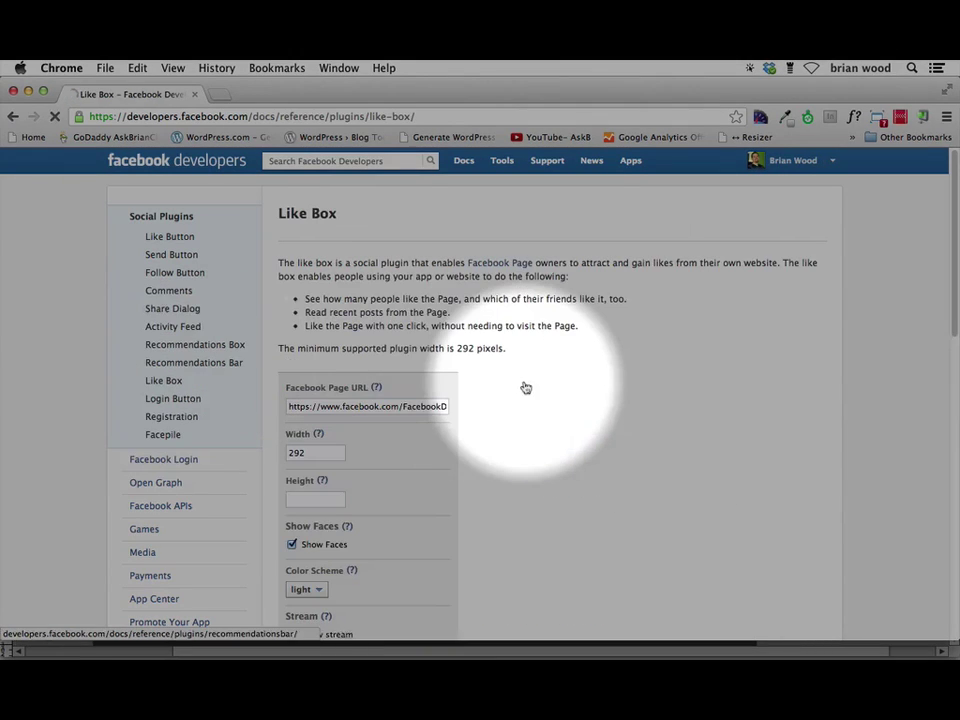
scroll(523, 386, "down", 2)
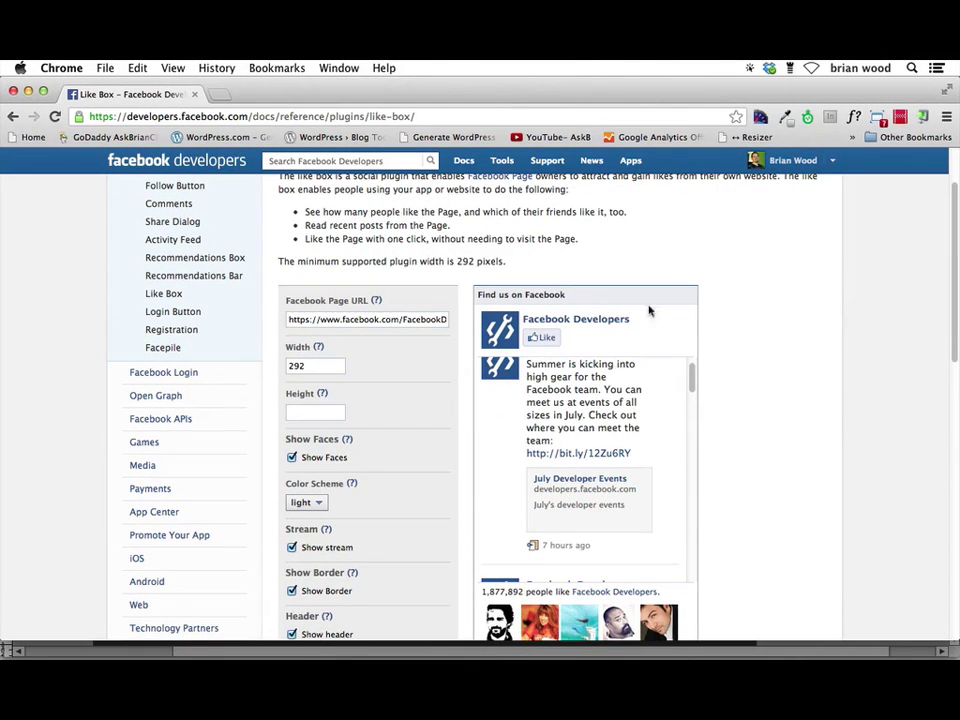
scroll(761, 476, "down", 2)
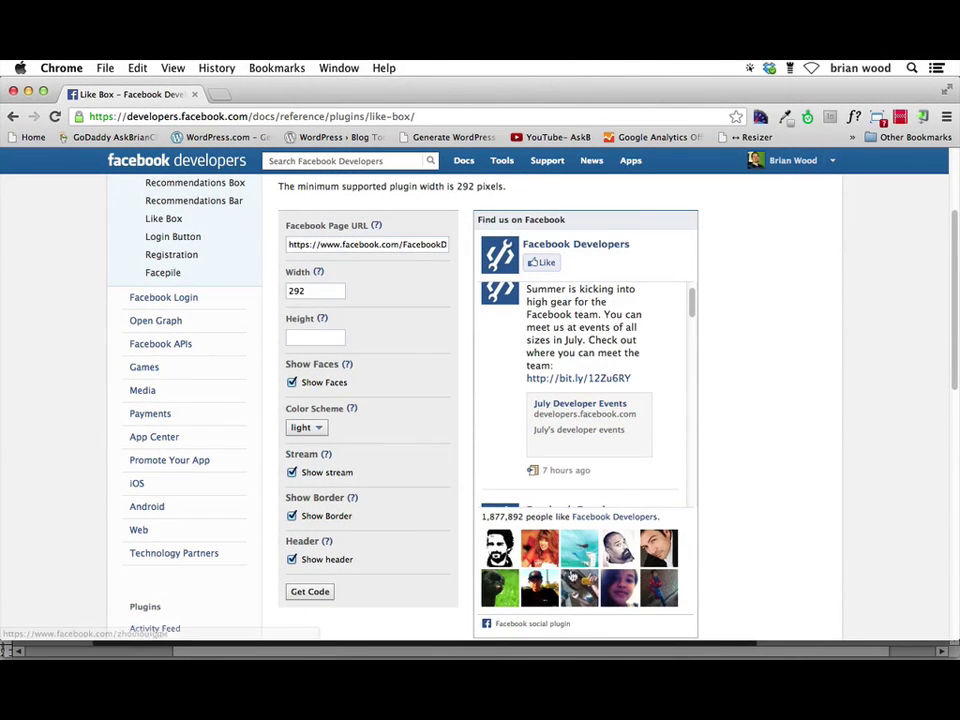
scroll(414, 398, "up", 1)
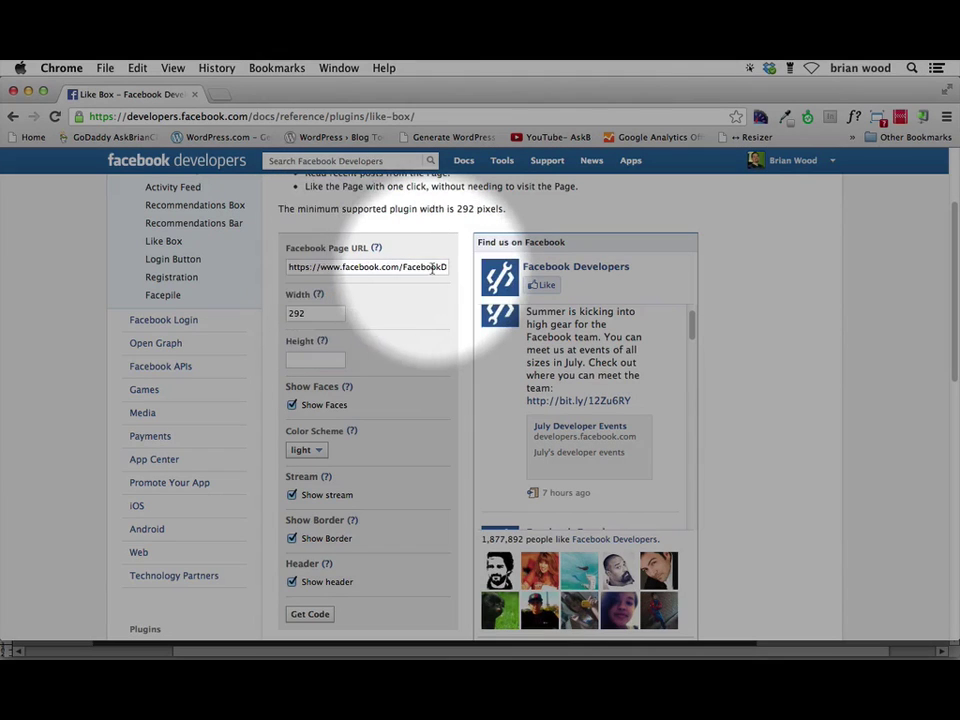
- Point the Like Box's Facebook Page URL at your own page
double_click(432, 268)
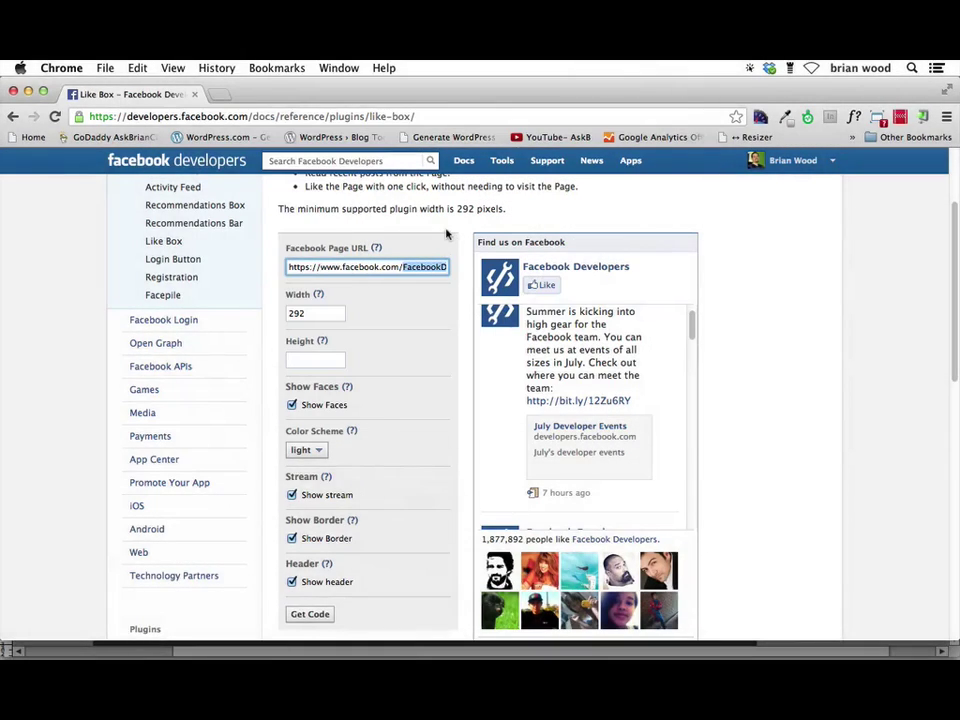
type("AskBrianWood")
left_click(318, 294)
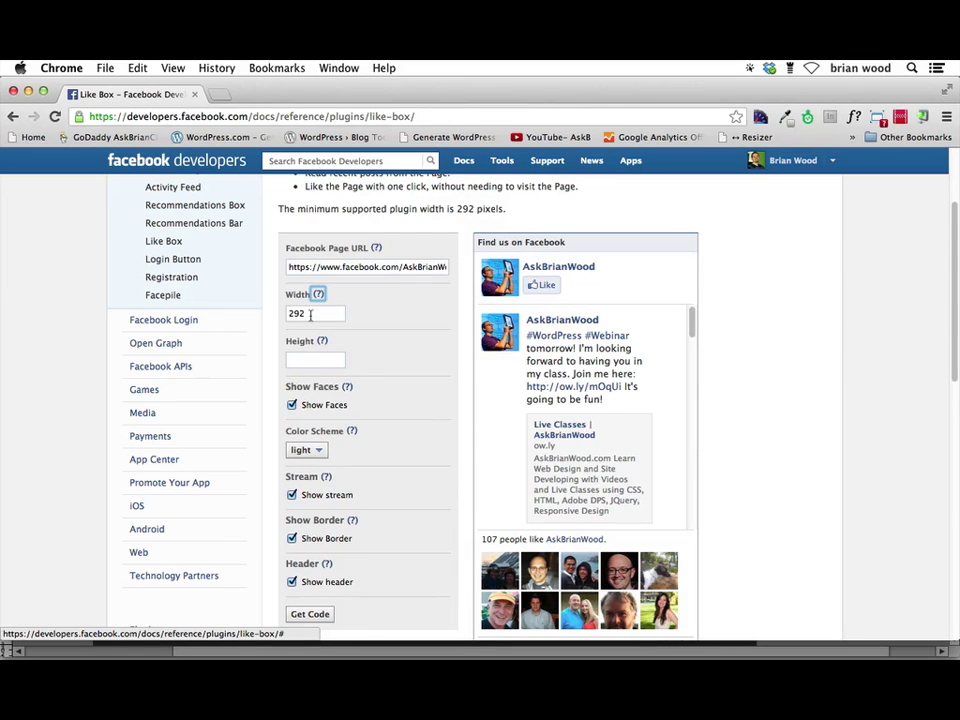
- Set the Like Box height to 350 and turn off Show Faces
left_click(321, 360)
mouse_move(323, 344)
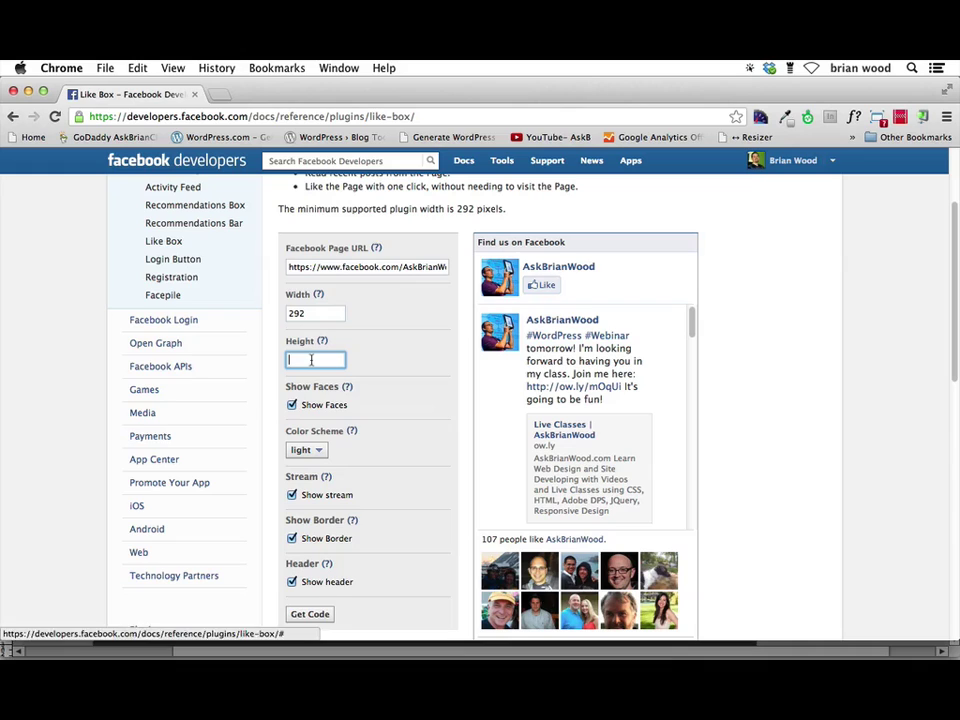
type("300")
key("Tab")
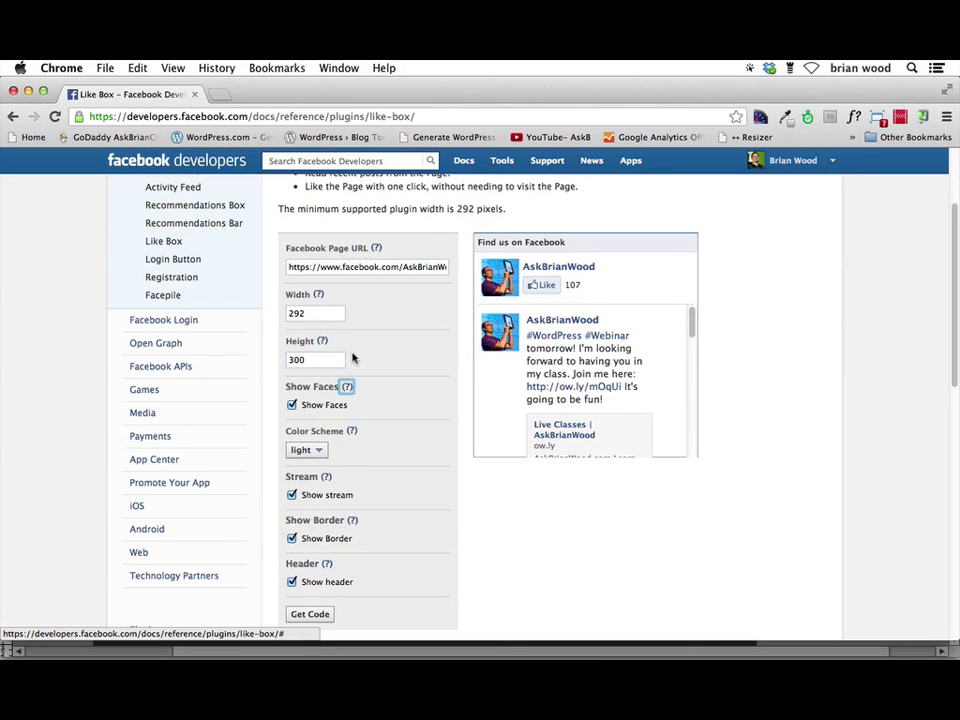
double_click(317, 359)
type("350")
key("Tab")
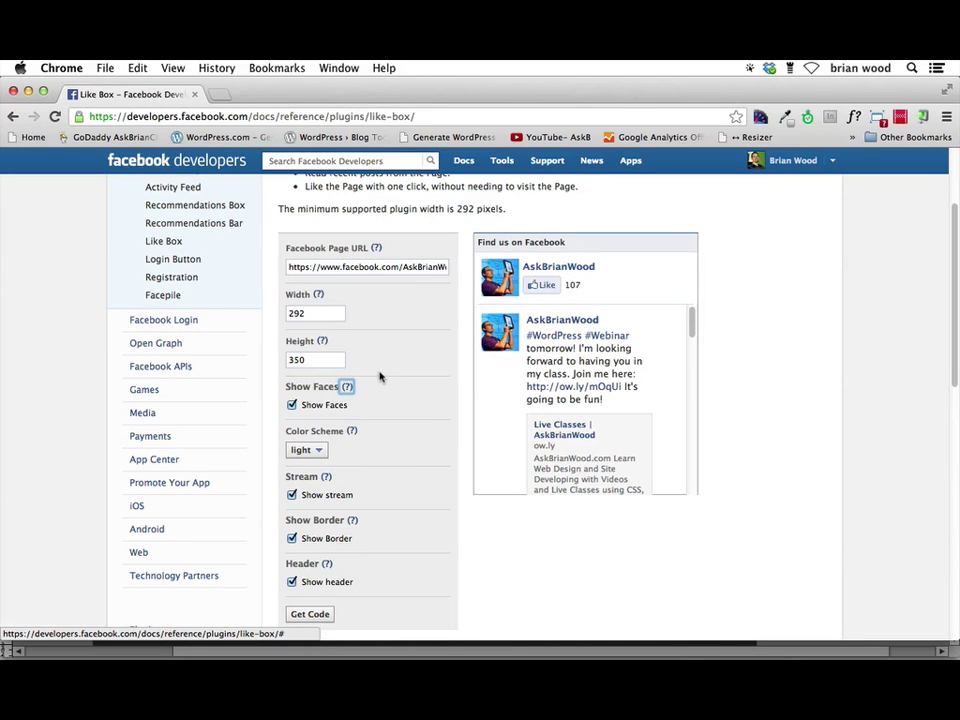
left_click(291, 404)
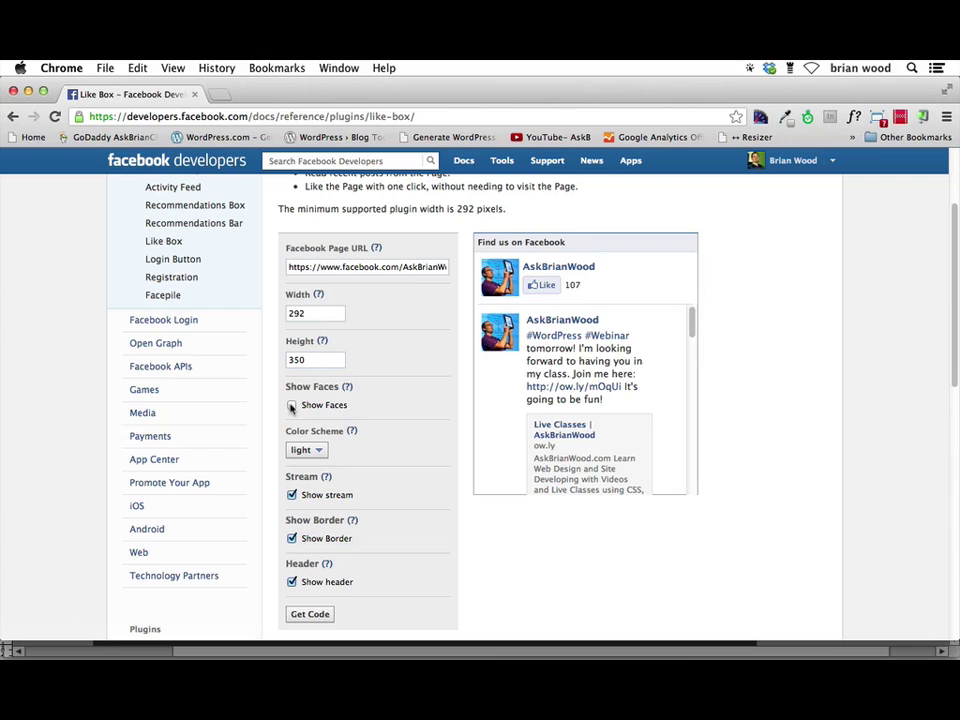
mouse_move(348, 390)
- Set the Like Box Color Scheme to light
scroll(349, 401, "down", 2)
left_click(313, 395)
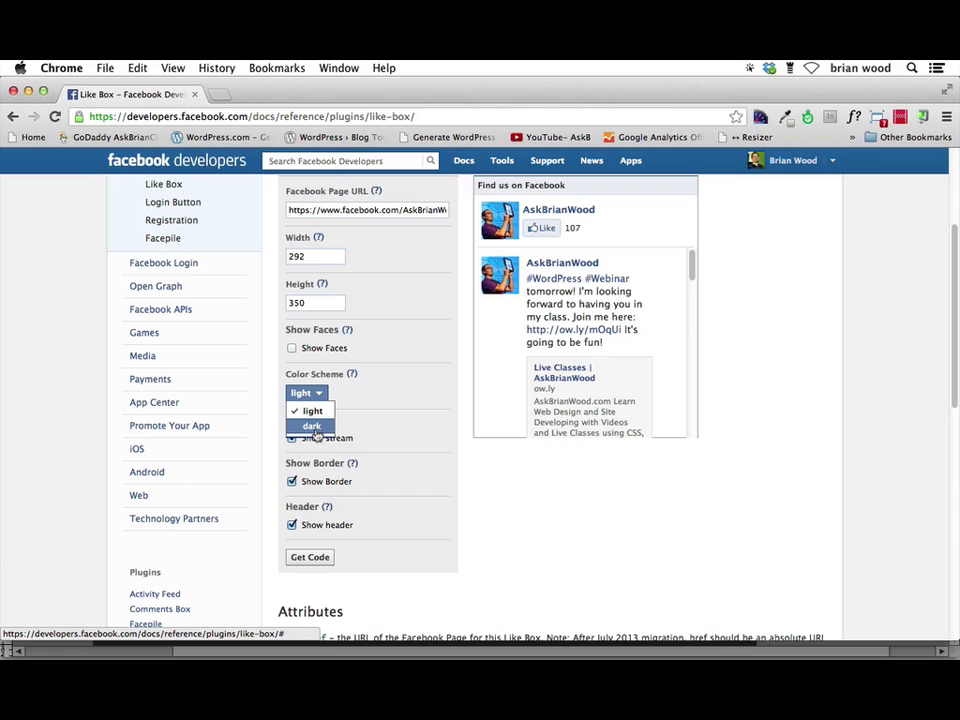
left_click(310, 427)
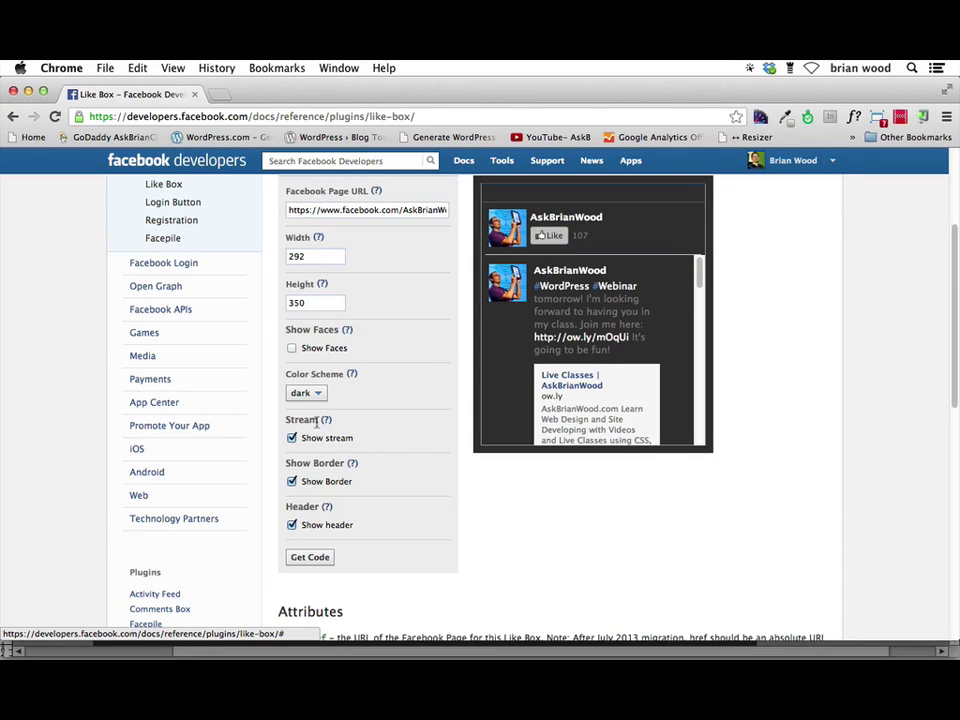
left_click(318, 394)
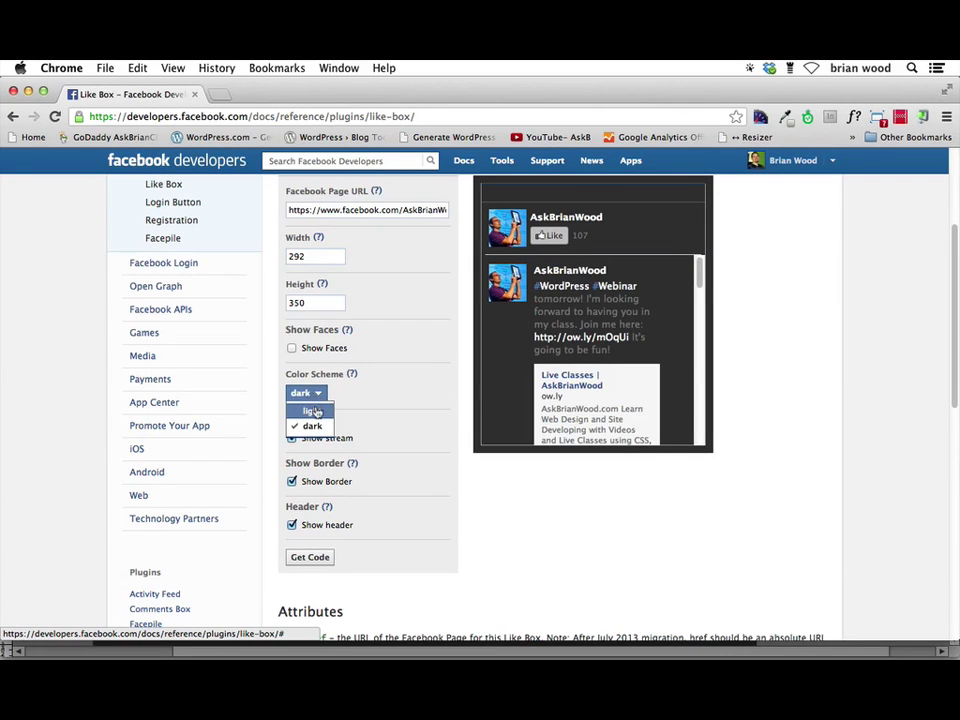
left_click(314, 408)
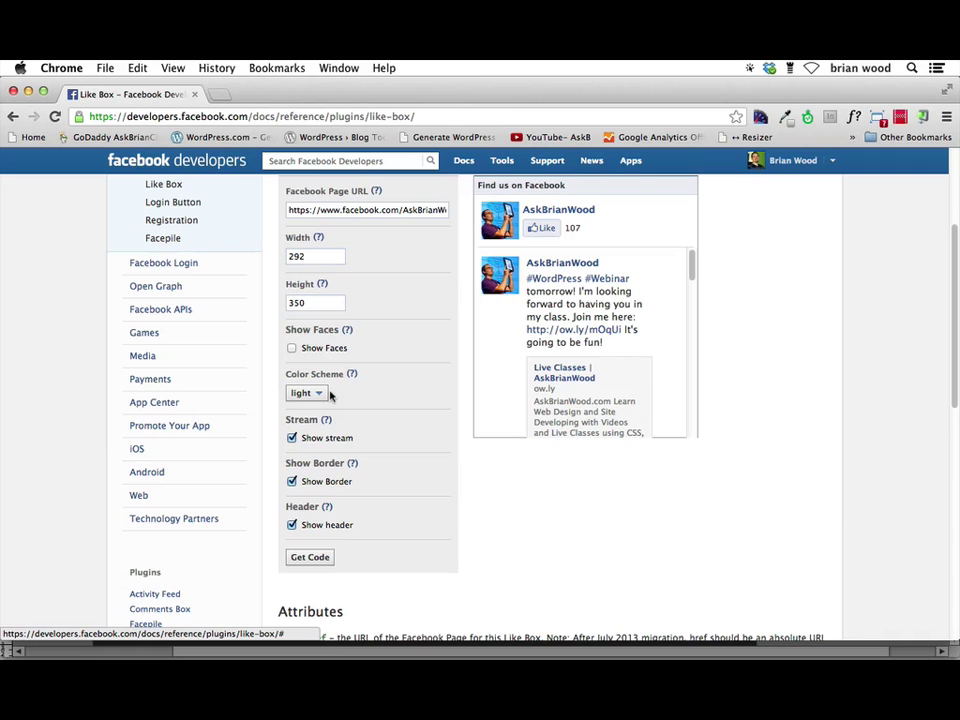
- Keep Show stream on and turn off Show Border and Show header
scroll(377, 422, "down", 2)
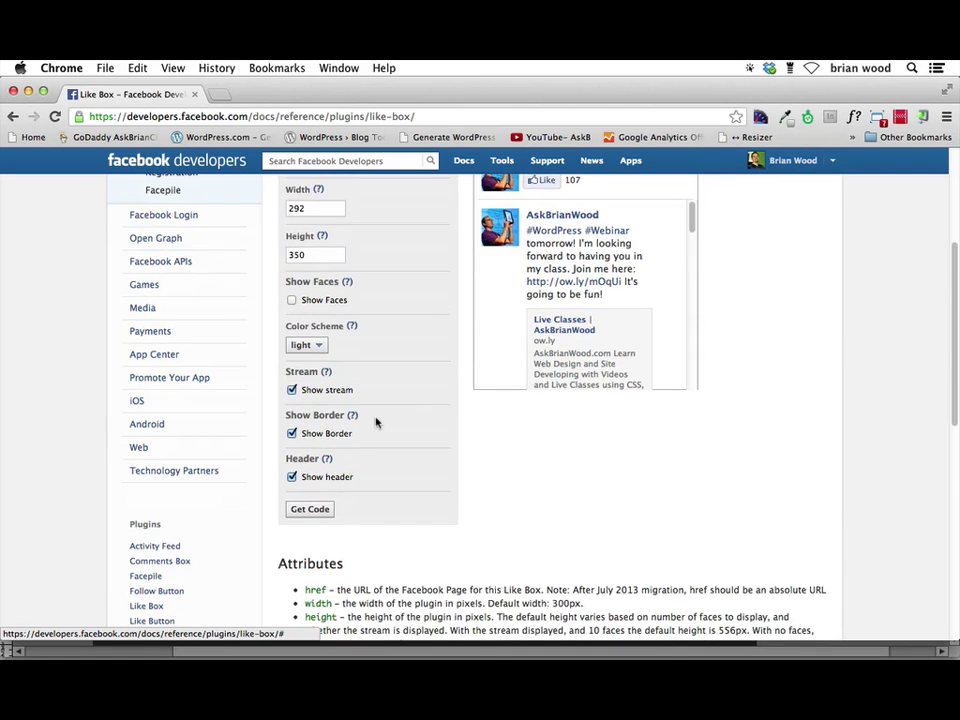
left_click(292, 390)
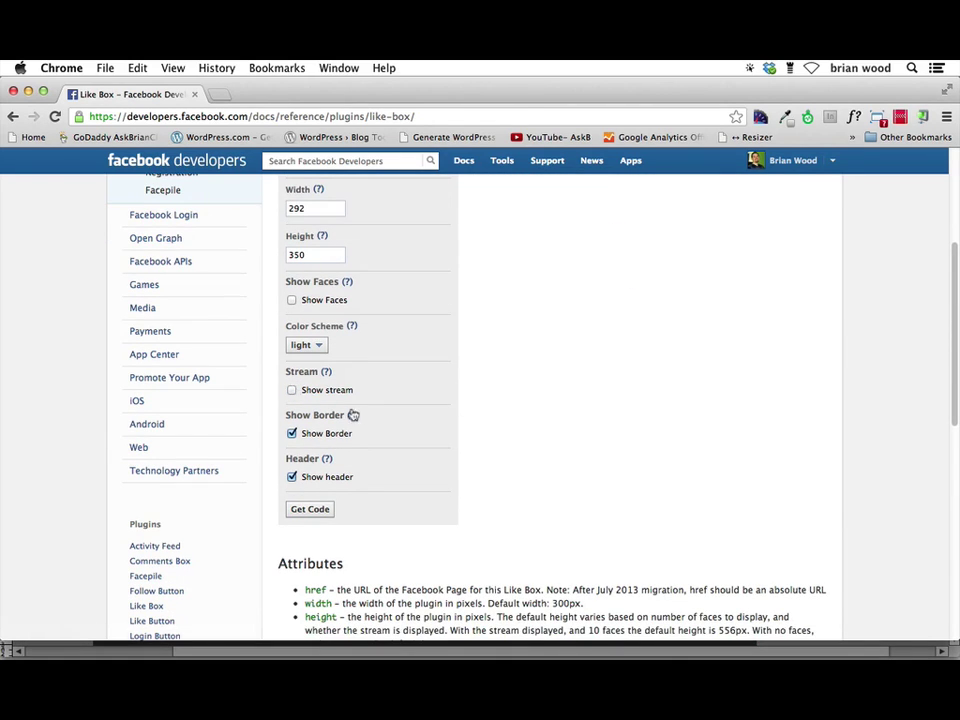
scroll(456, 452, "up", 4)
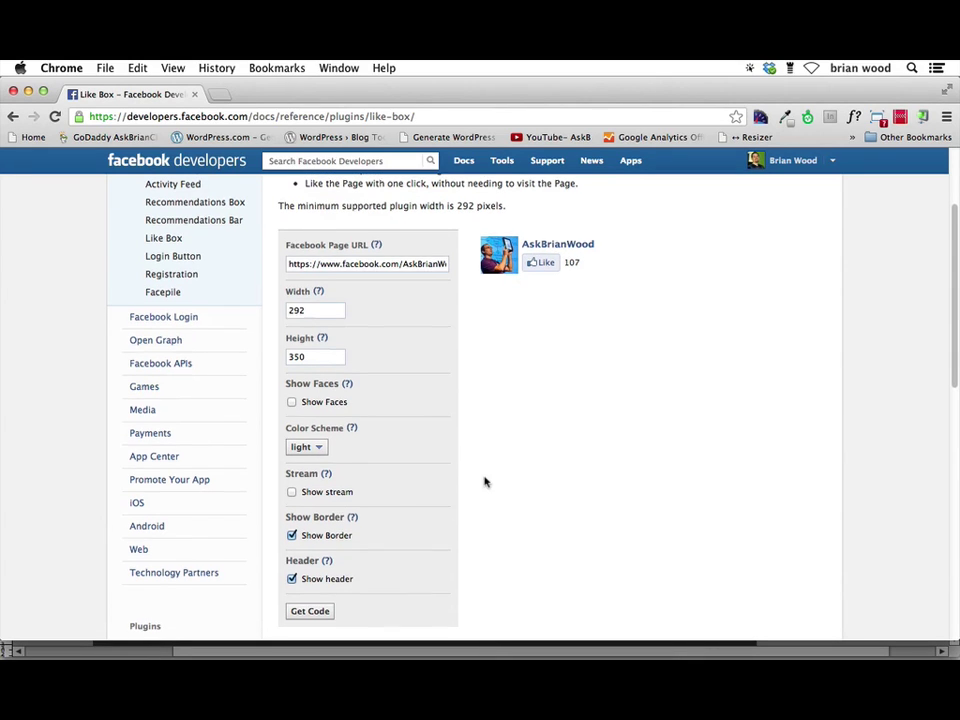
scroll(420, 479, "down", 1)
left_click(291, 475)
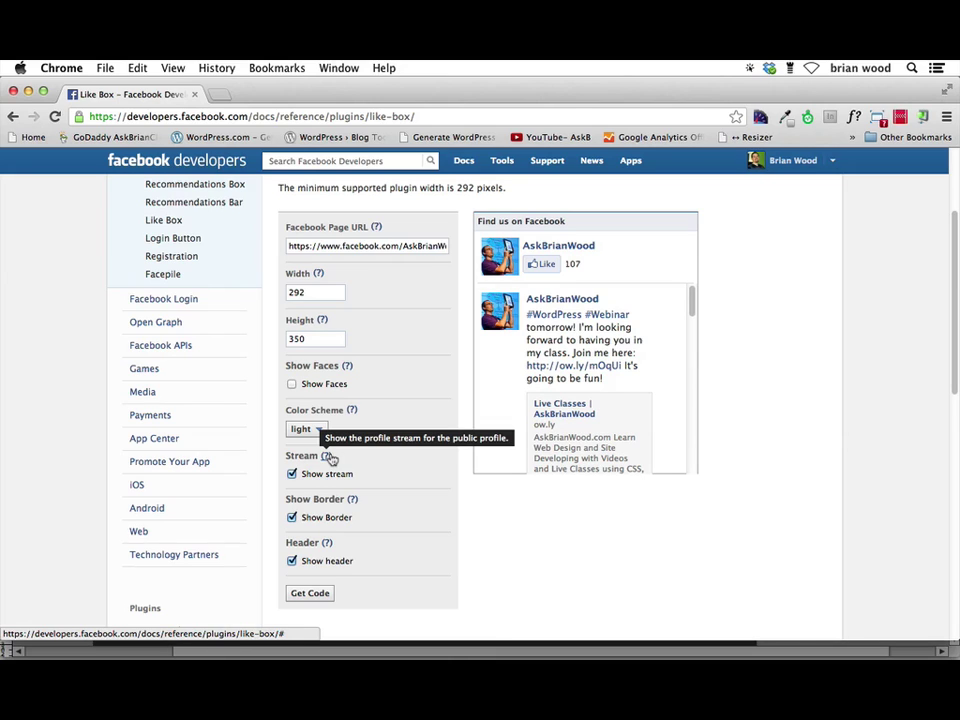
left_click(291, 517)
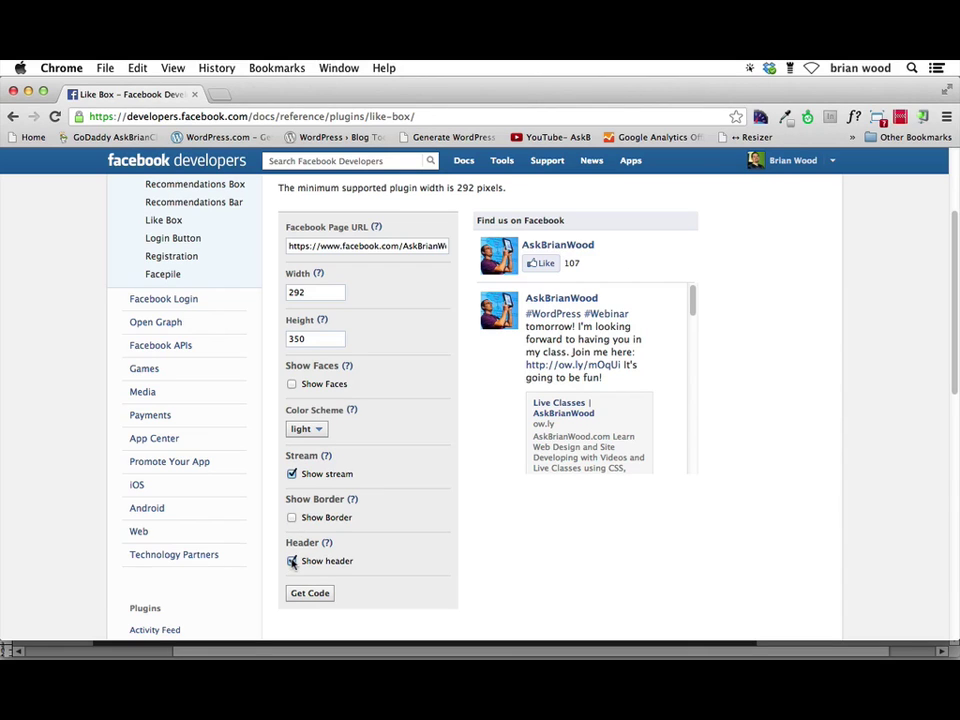
left_click(292, 561)
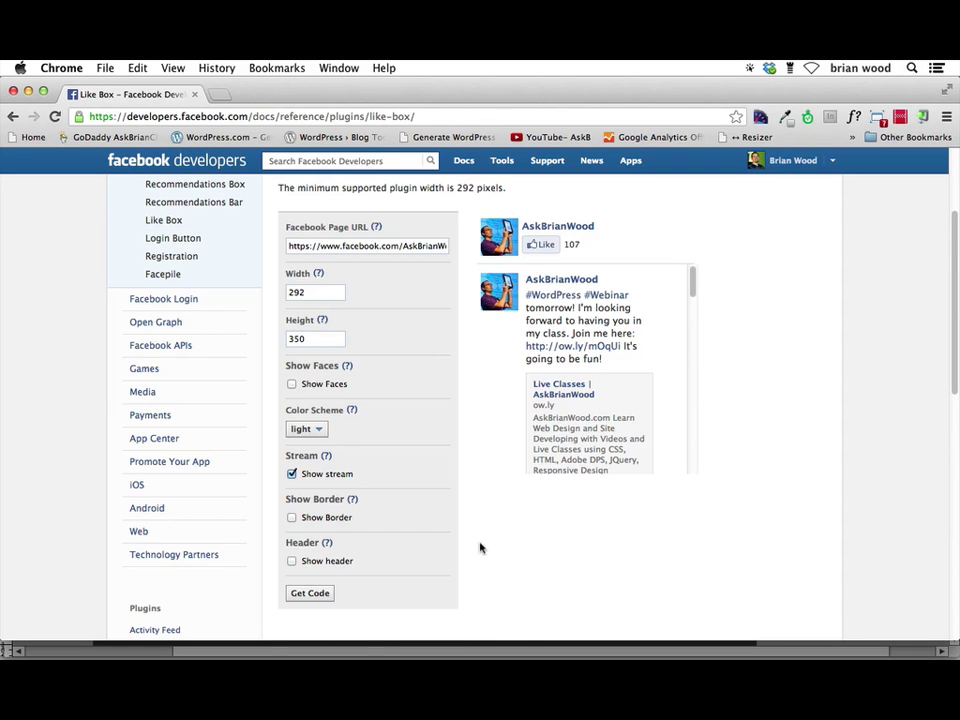
scroll(480, 546, "down", 5)
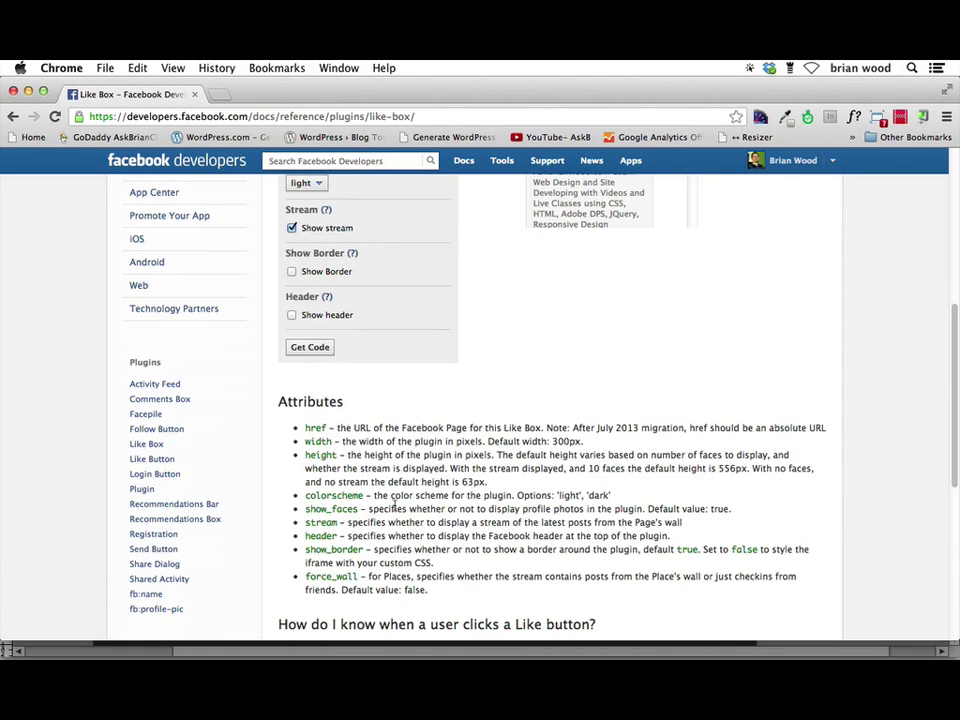
scroll(385, 480, "up", 4)
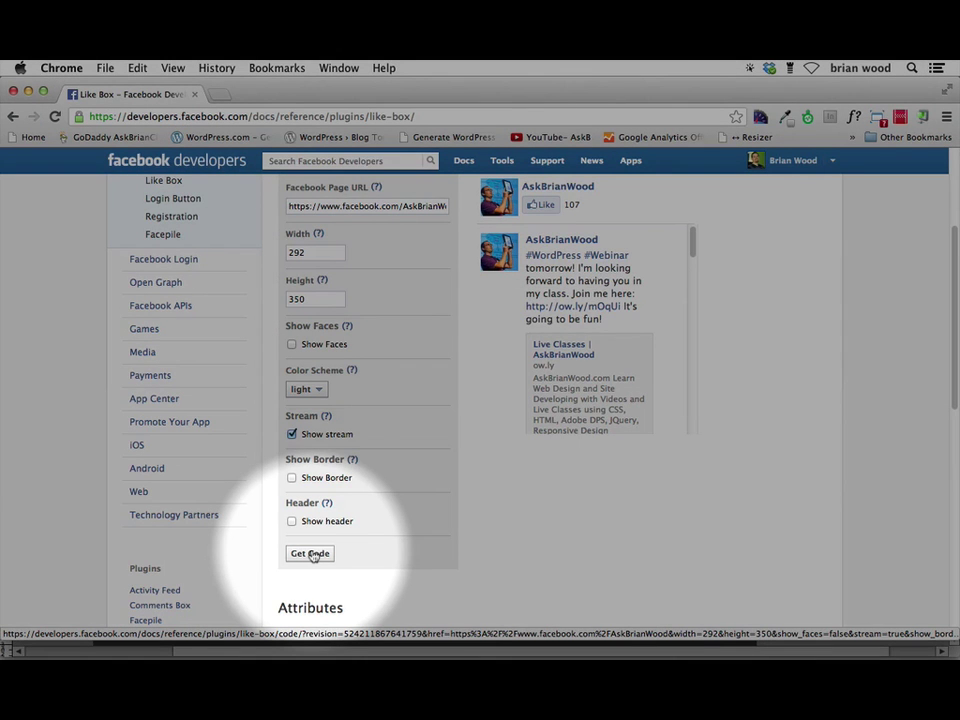
- Generate the Like Box HTML5 code and copy the JavaScript SDK script
left_click(311, 554)
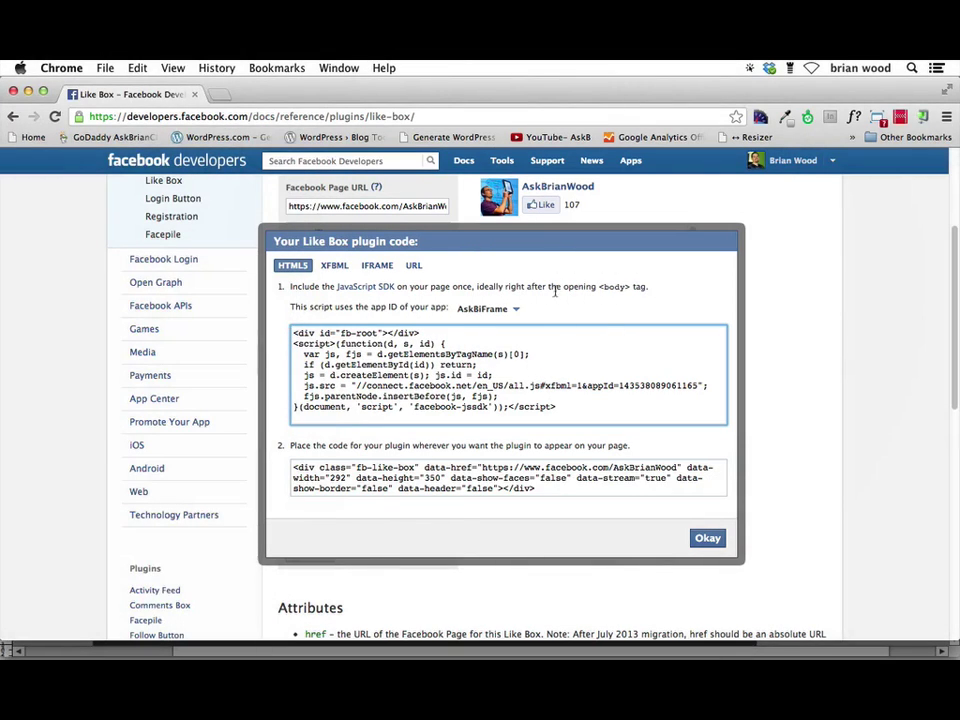
left_click(383, 374)
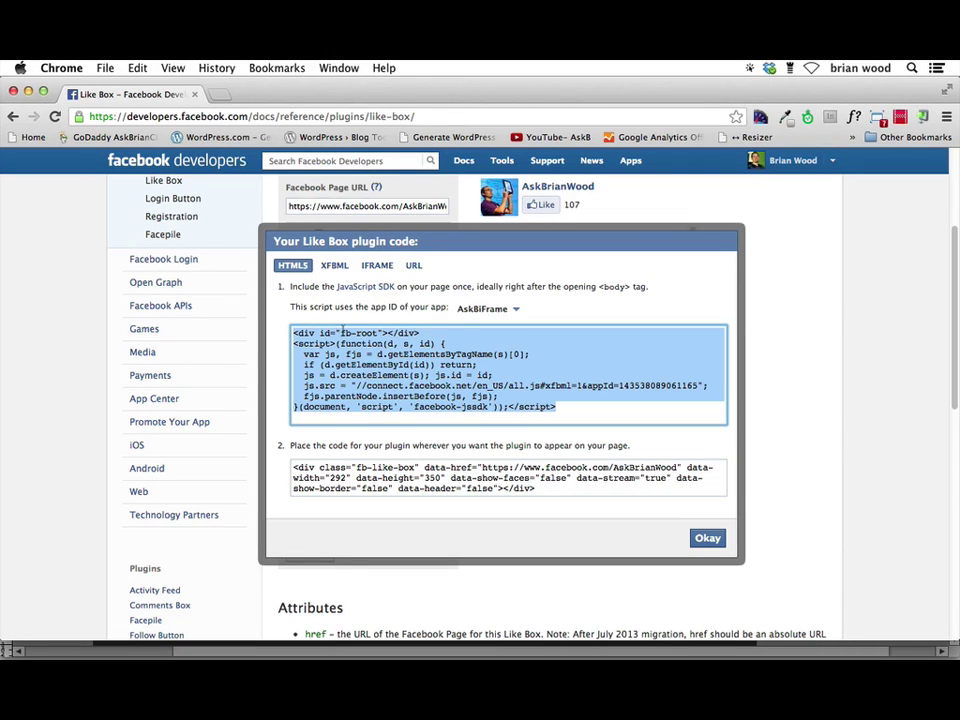
right_click(375, 372)
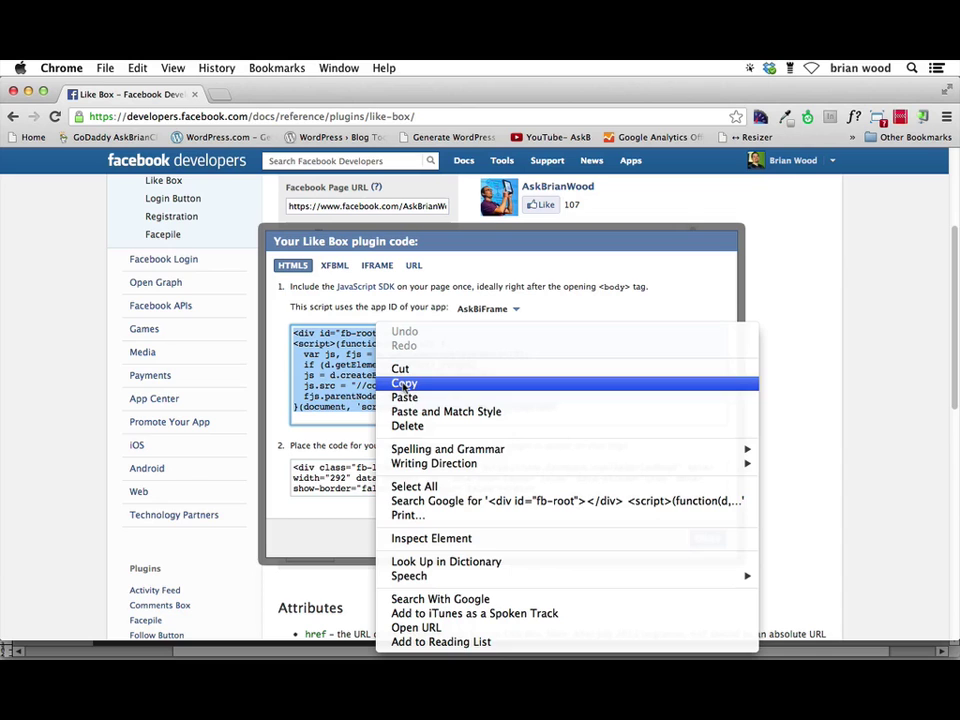
left_click(404, 384)
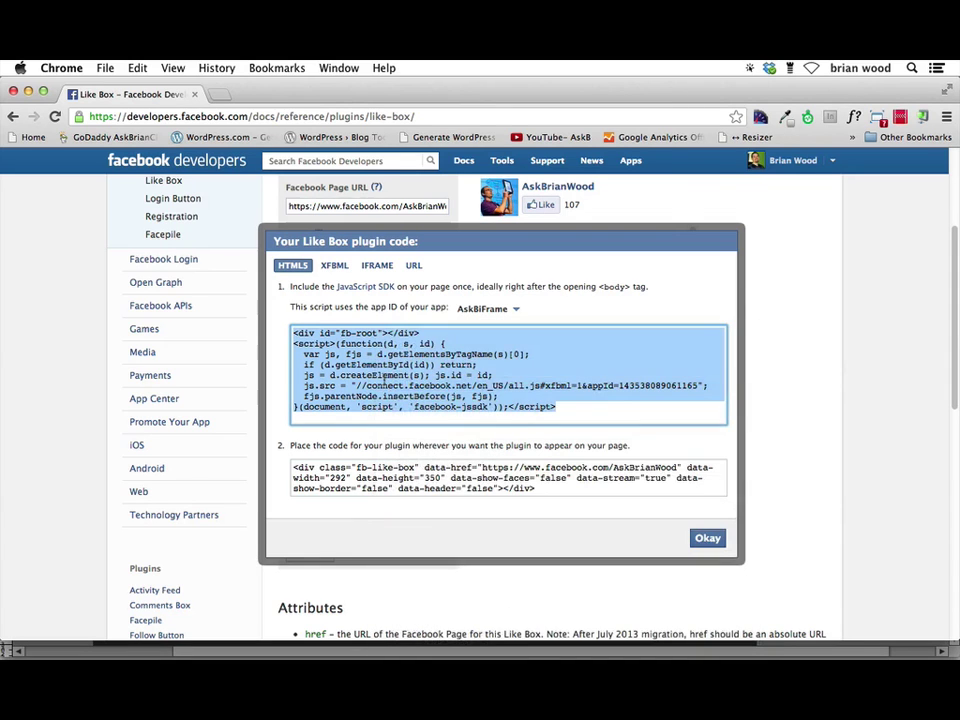
- Paste the SDK script into Muse as an HTML item above the page's top-left corner
key("super+Tab")
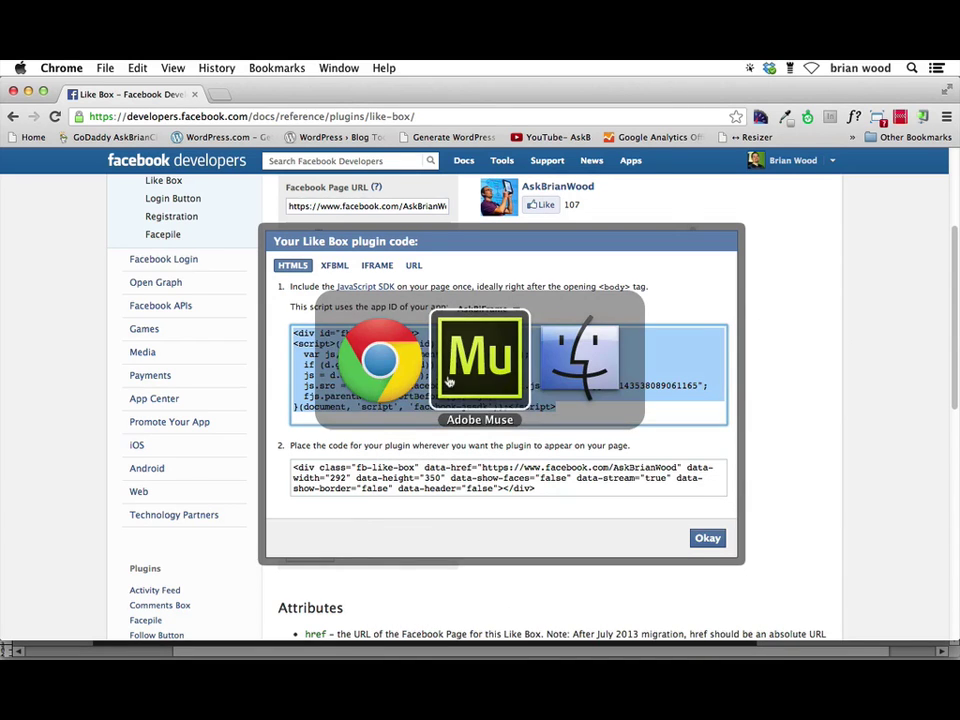
scroll(366, 383, "up", 15)
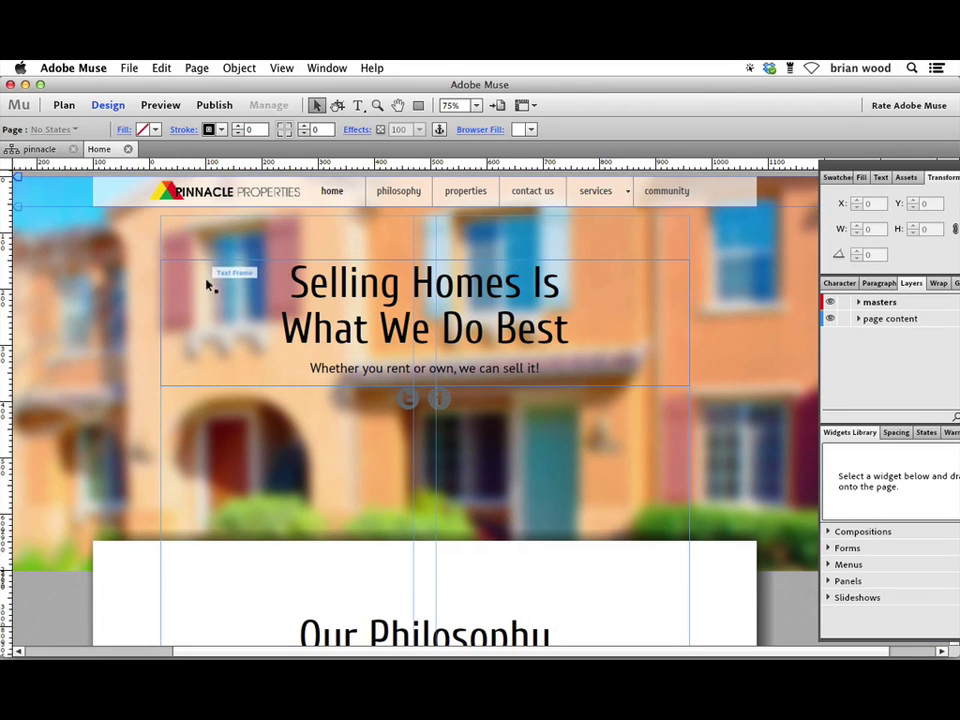
left_click(163, 67)
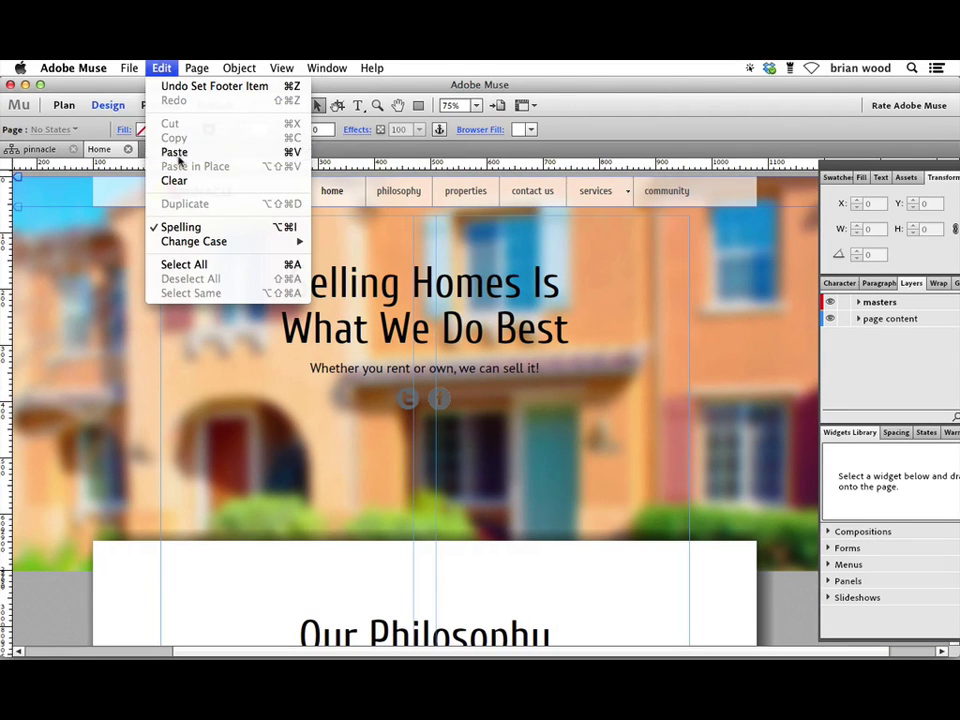
left_click(405, 370)
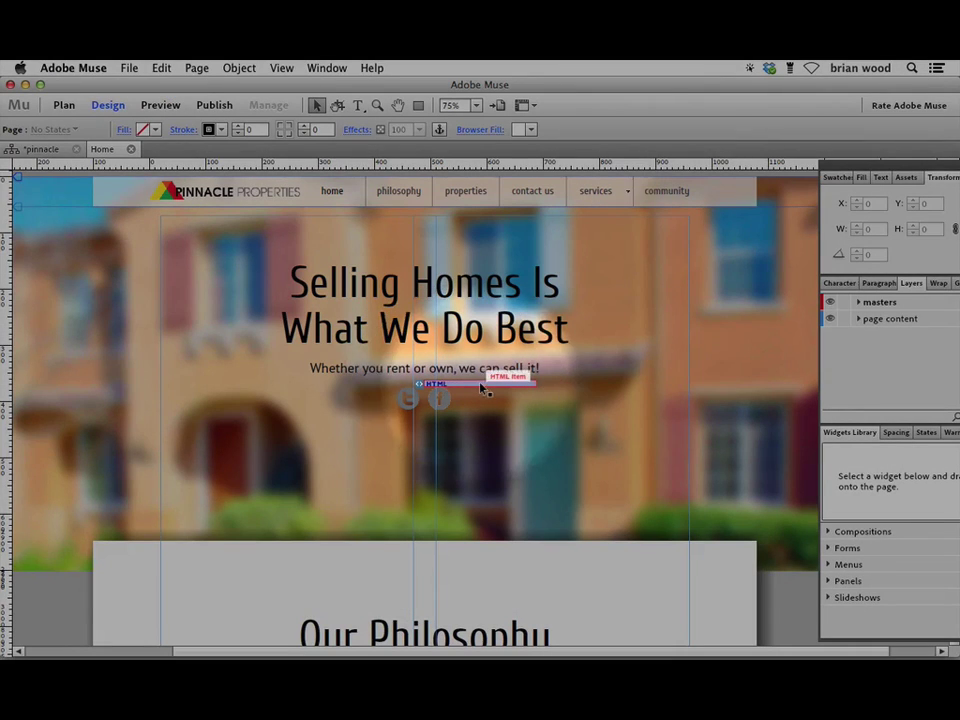
left_click_drag(440, 387, 127, 265)
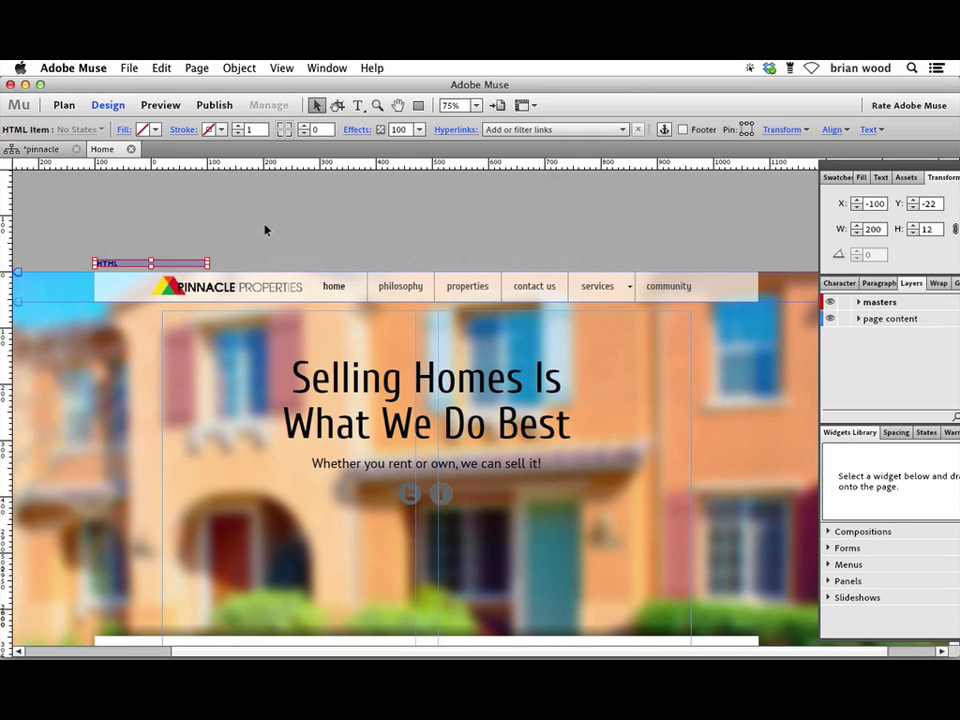
key("super+Tab")
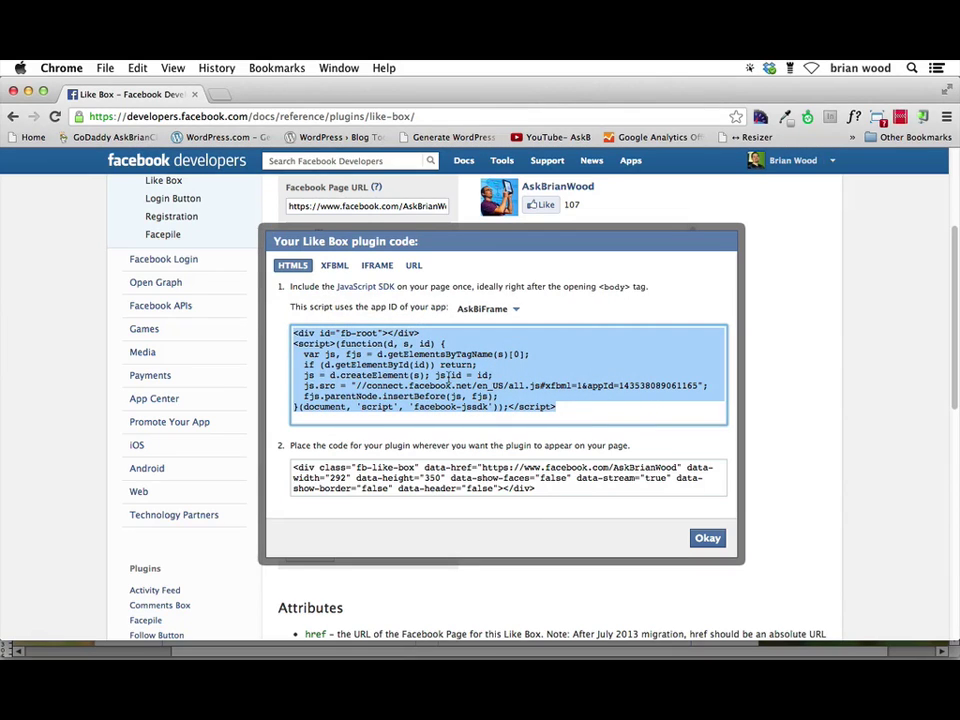
- Copy the fb-like-box placement code and close the code dialog
left_click(381, 482)
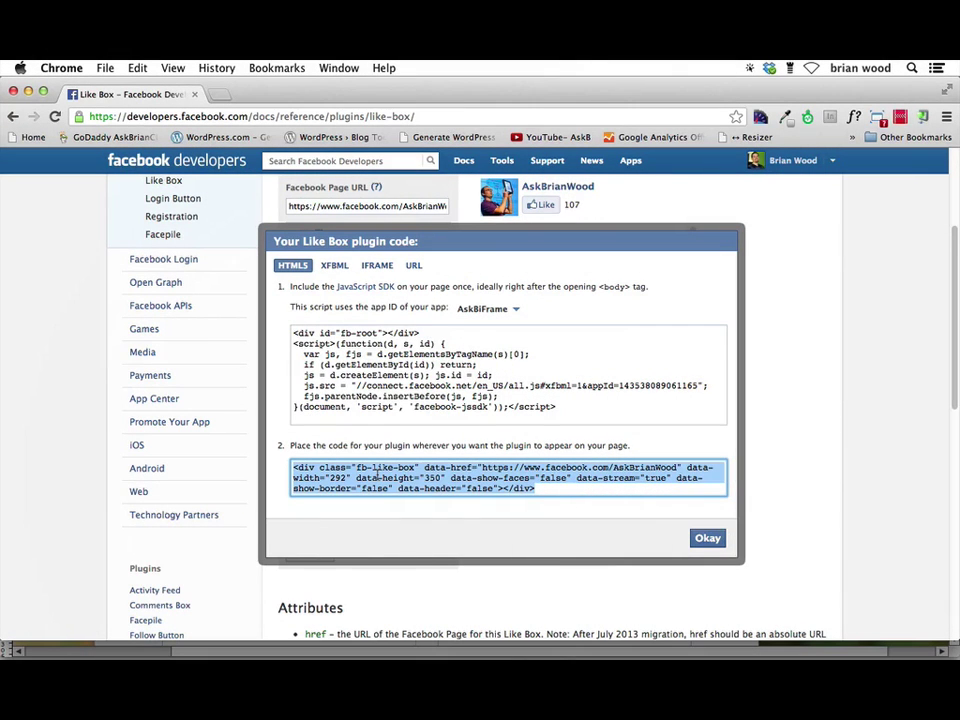
right_click(376, 478)
left_click(431, 387)
left_click(707, 539)
- Paste the Like Box code into Muse and drag it into the right-hand Our Properties box
key("super+Tab")
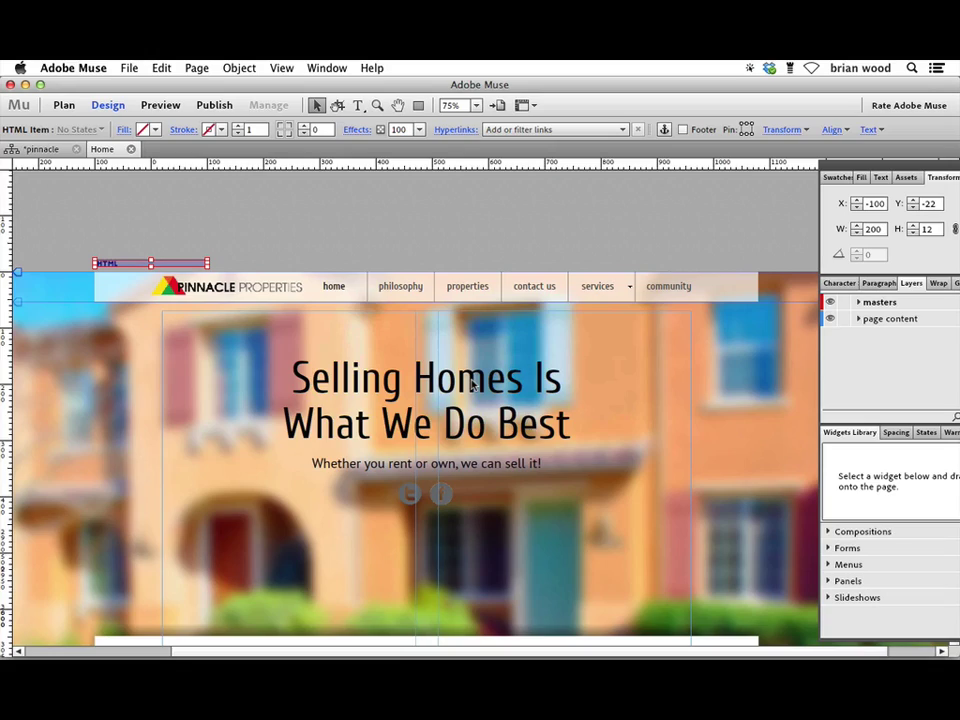
scroll(472, 384, "down", 15)
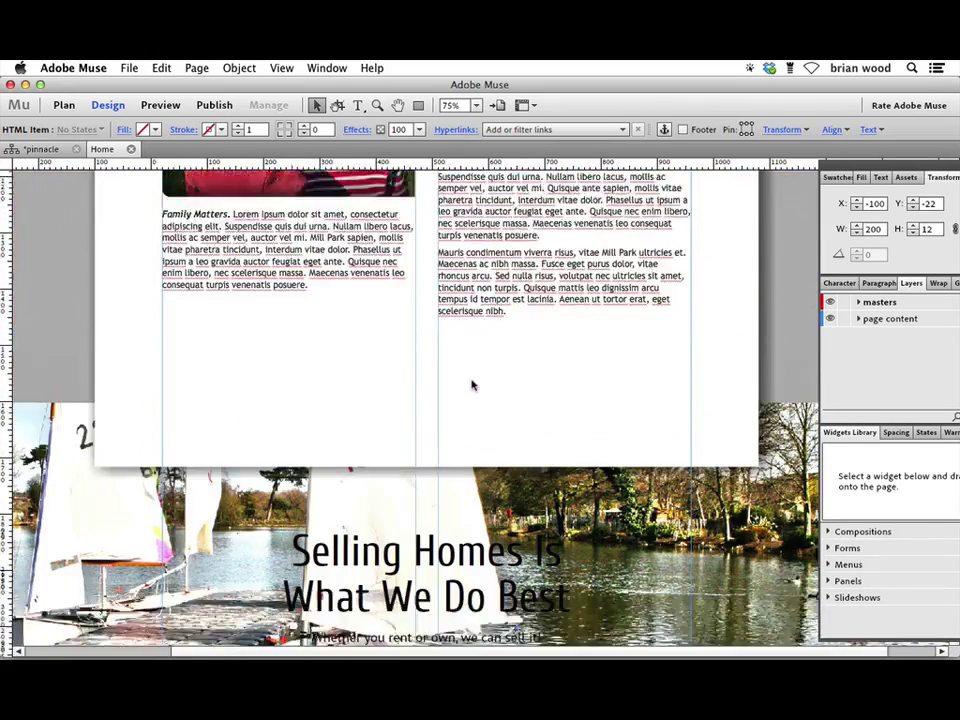
scroll(472, 384, "down", 10)
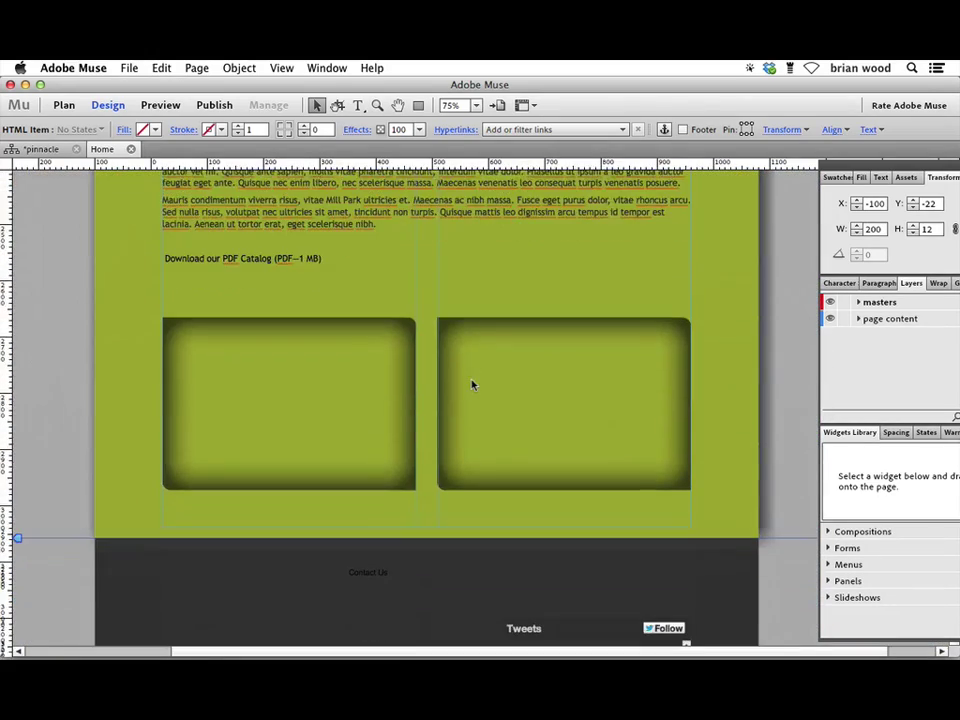
key("super+z")
key("super+z")
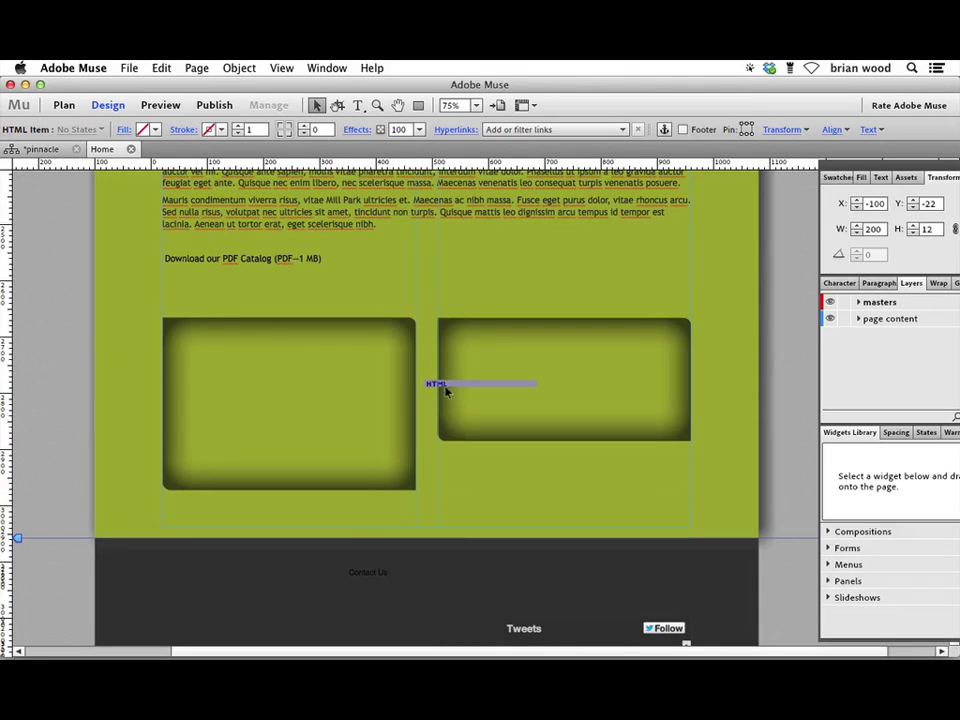
left_click_drag(435, 386, 462, 333)
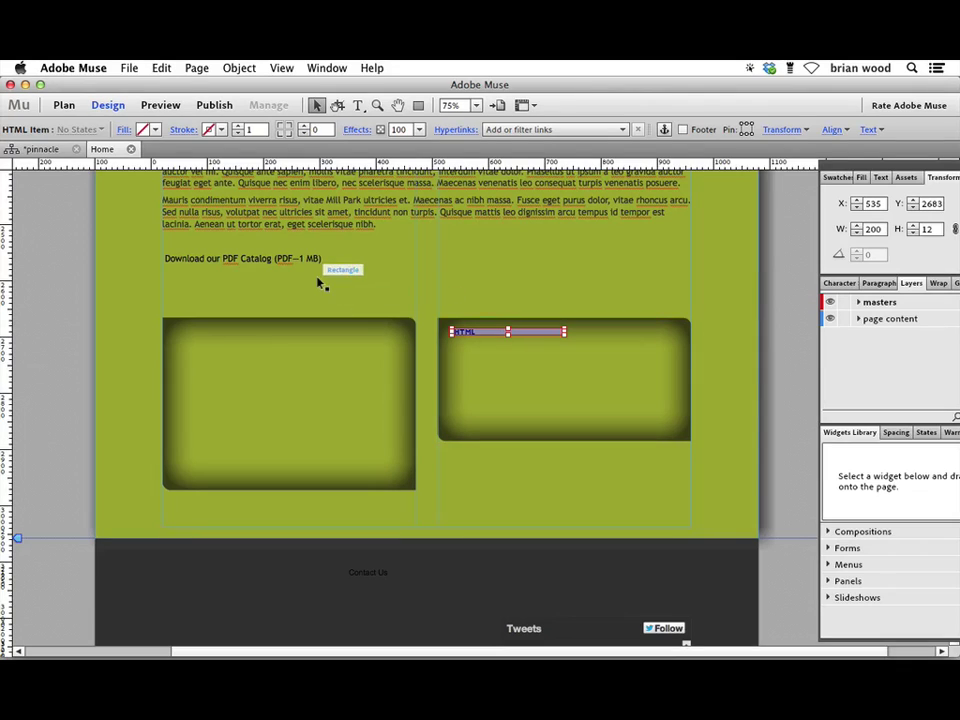
- Save the site and preview it in the browser
key("super+s")
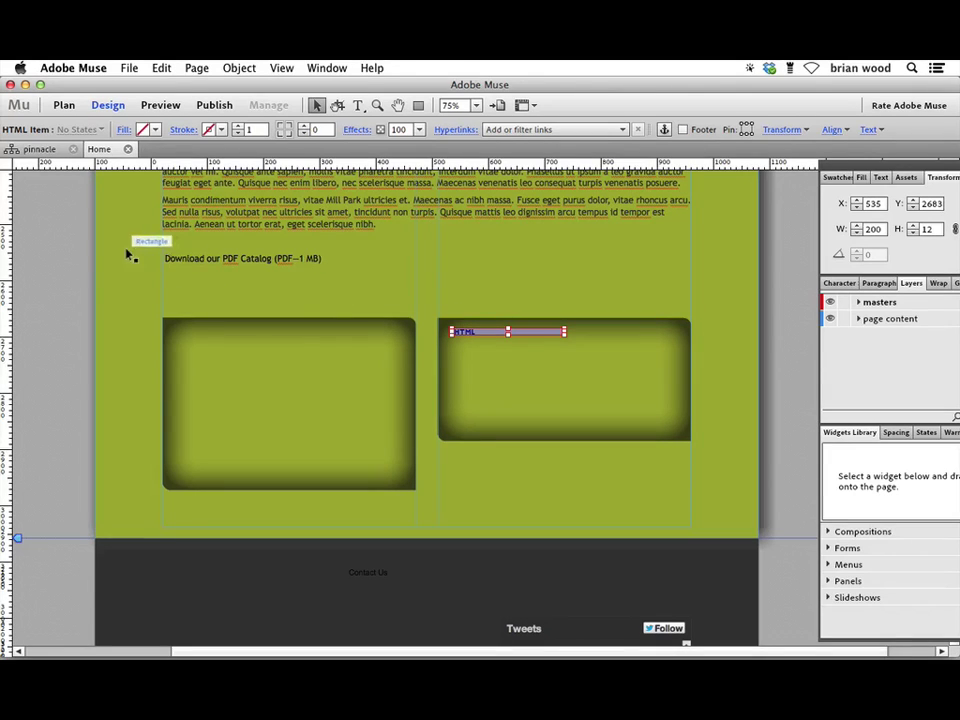
left_click(130, 68)
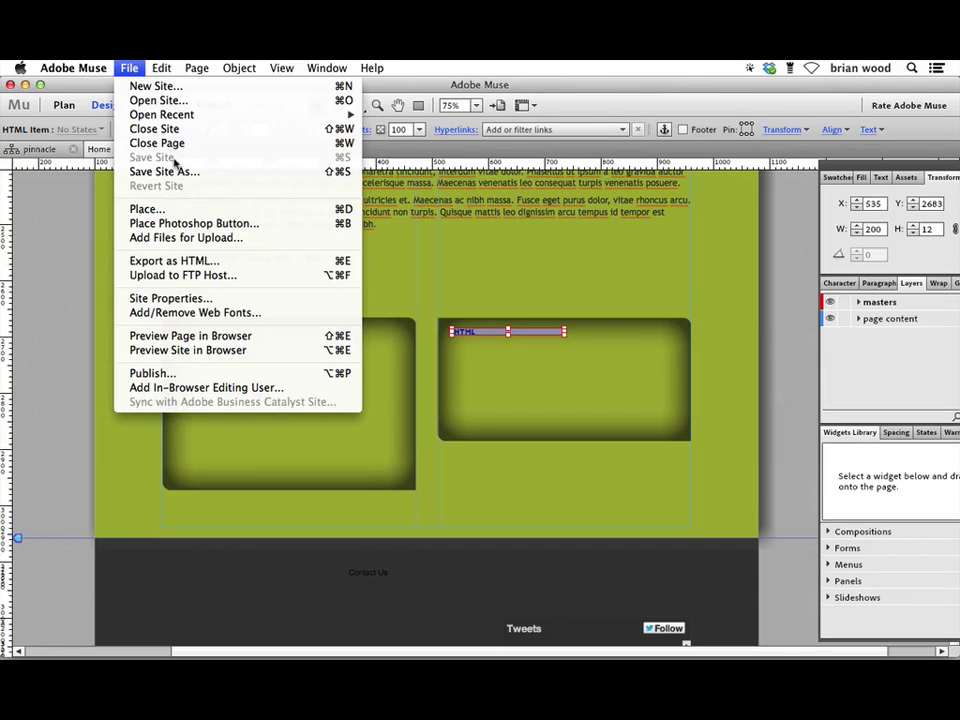
left_click(215, 351)
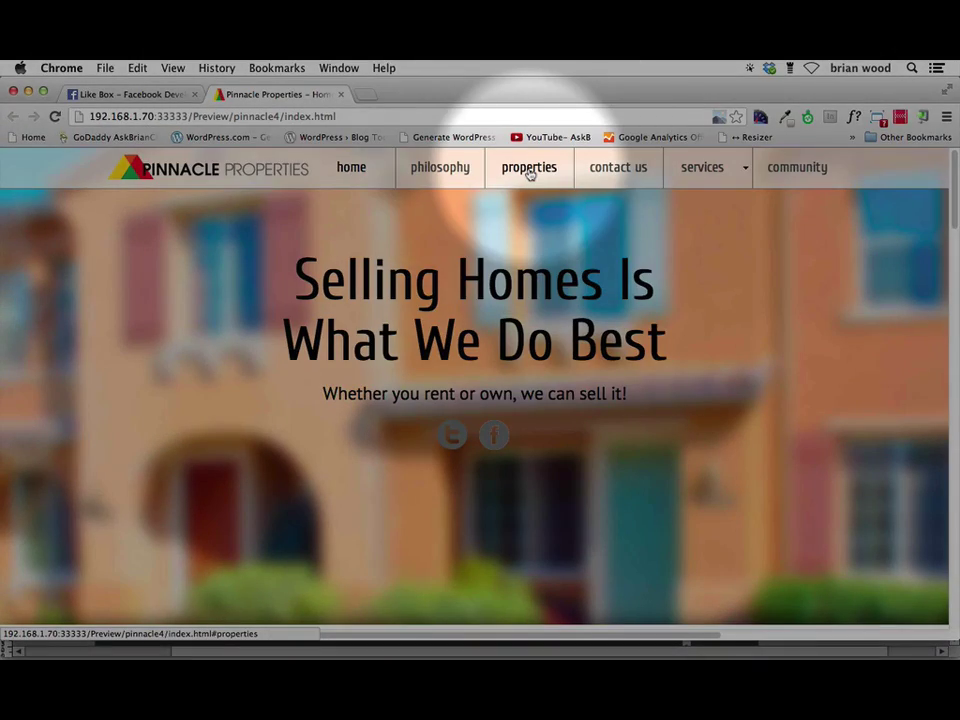
- Jump to Our Properties in the Chrome preview and scroll through the Facebook feed in the right box
left_click(530, 170)
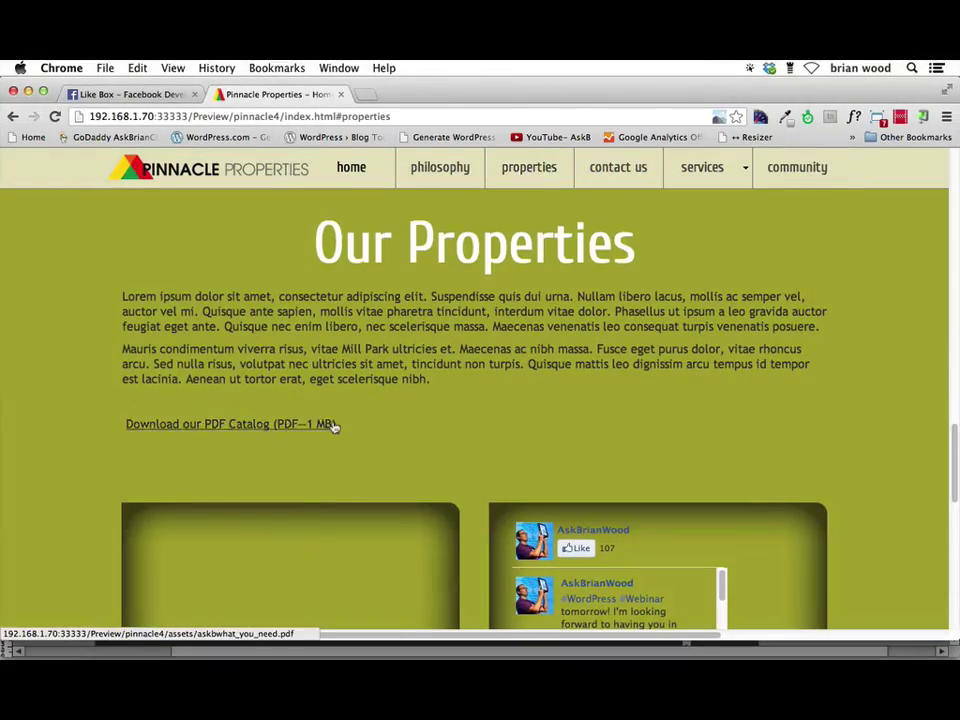
scroll(333, 425, "down", 5)
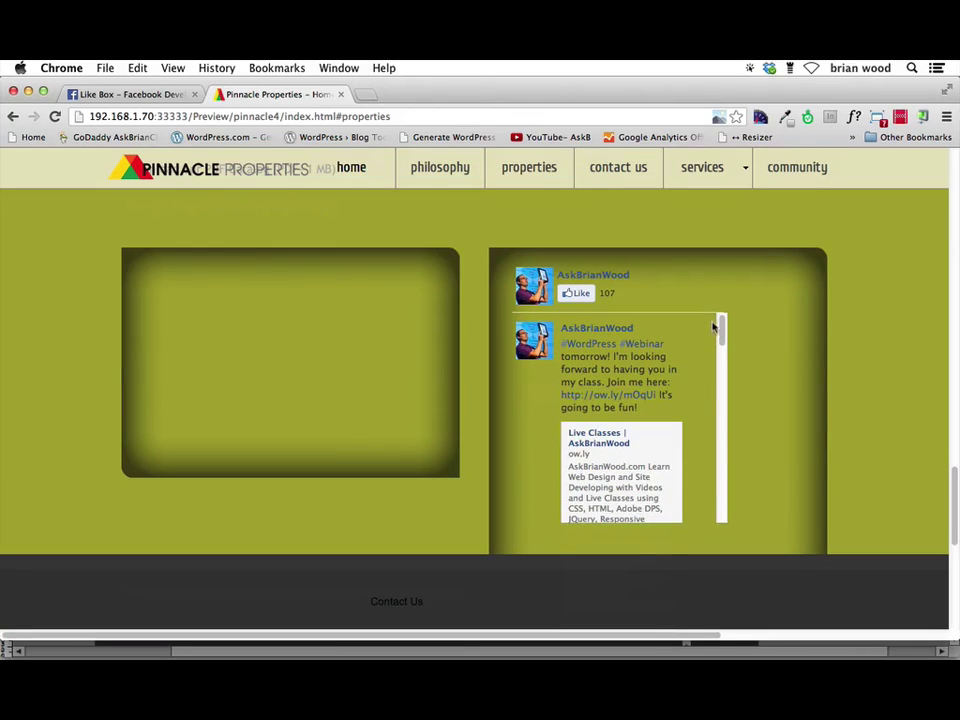
left_click_drag(720, 330, 739, 325)
scroll(896, 394, "down", 3)
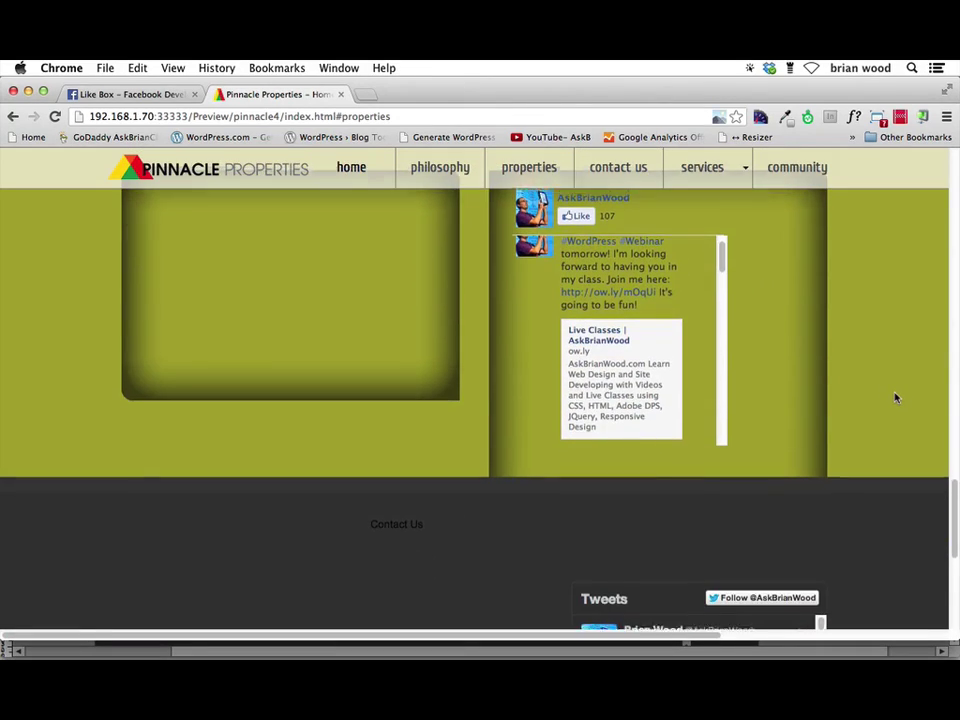
scroll(896, 398, "up", 3)
scroll(890, 405, "down", 3)
scroll(391, 451, "up", 3)
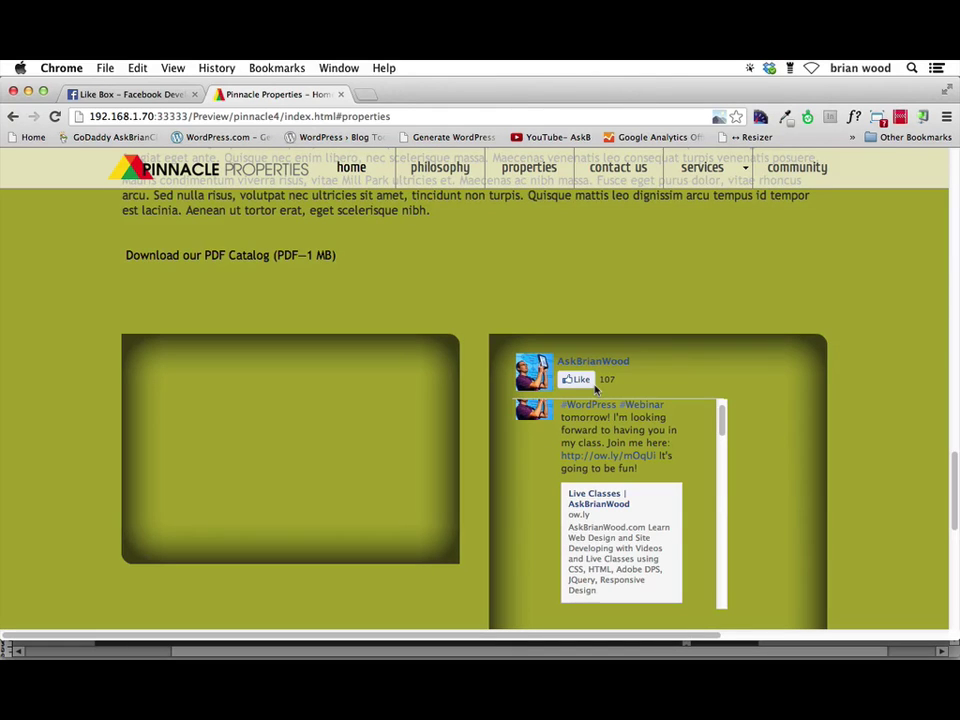
scroll(597, 389, "up", 3)
key("super+Tab")
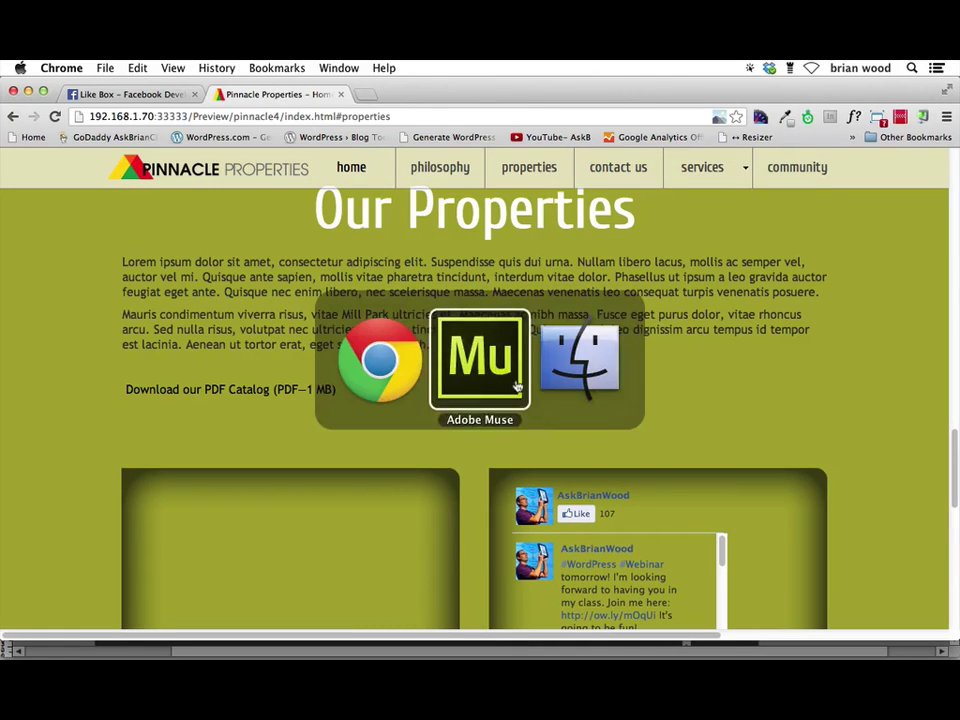
- Resize the Like Box preview to 350 wide by 300 tall
key("super+shift+Tab")
left_click(139, 95)
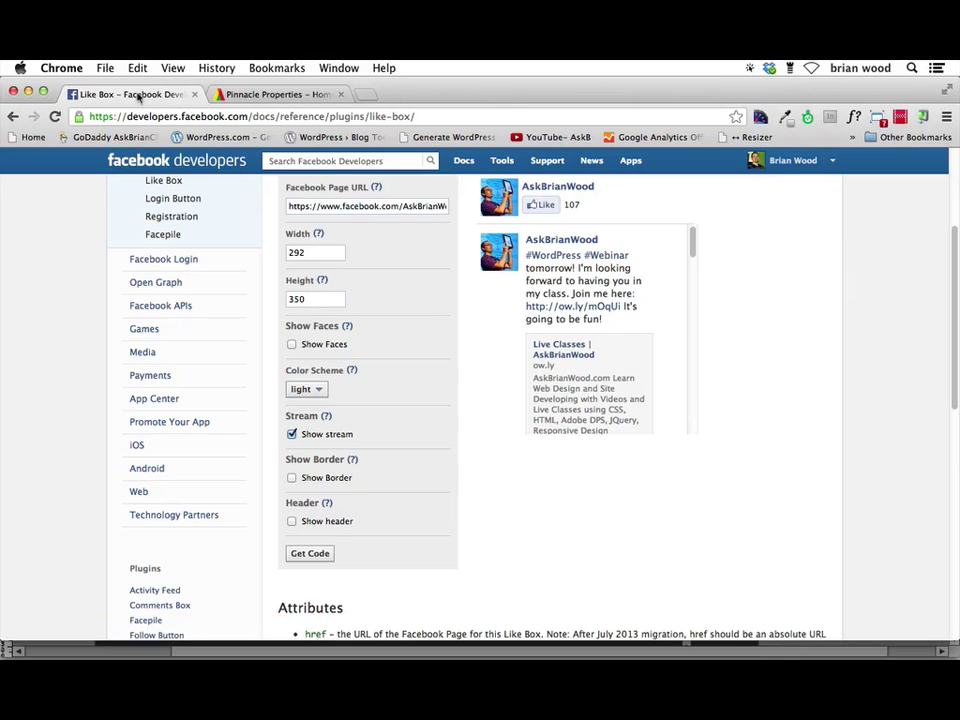
double_click(294, 253)
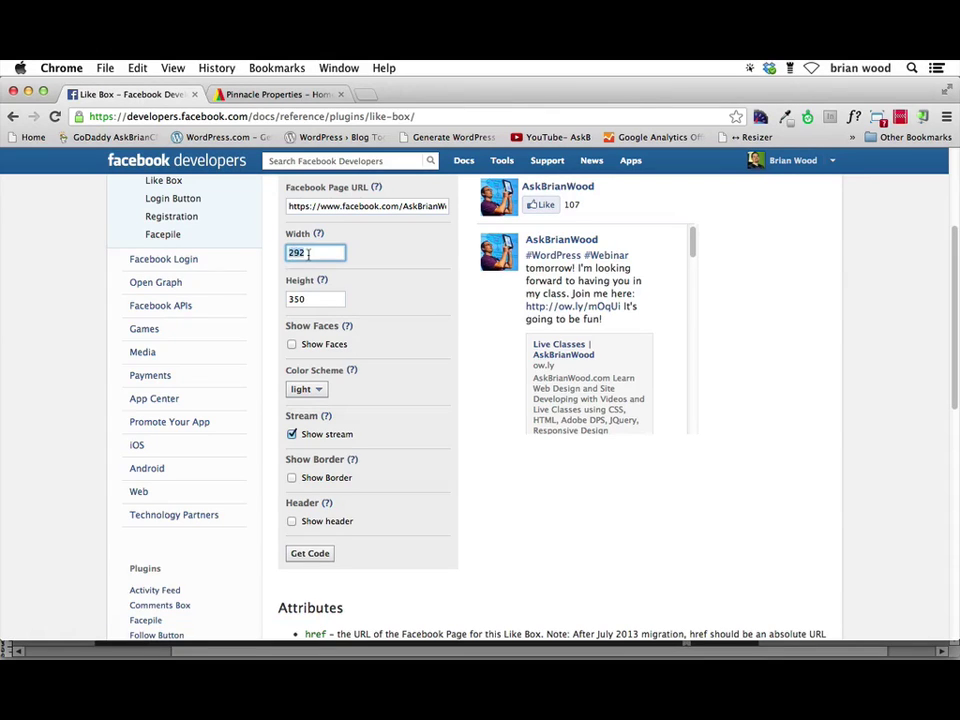
type("350")
key("Tab")
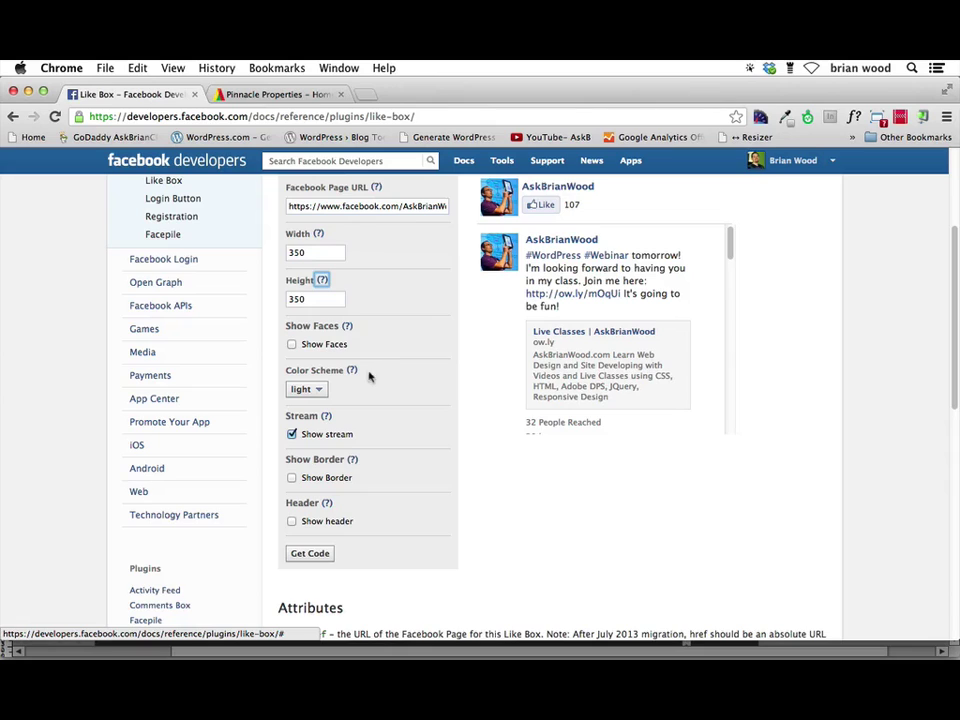
key("Tab")
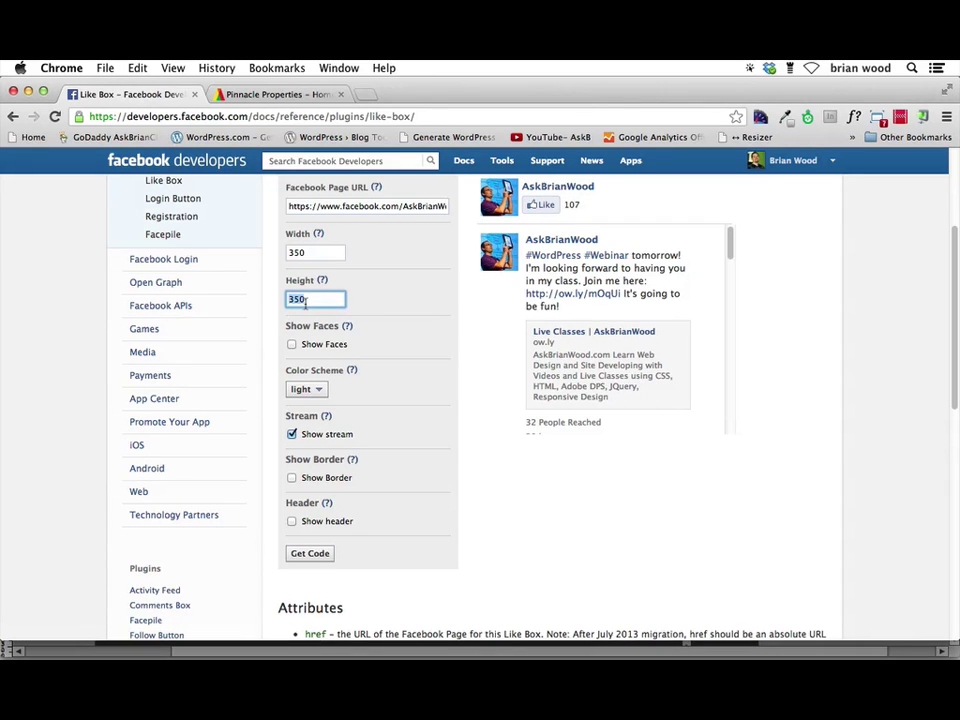
left_click(467, 317)
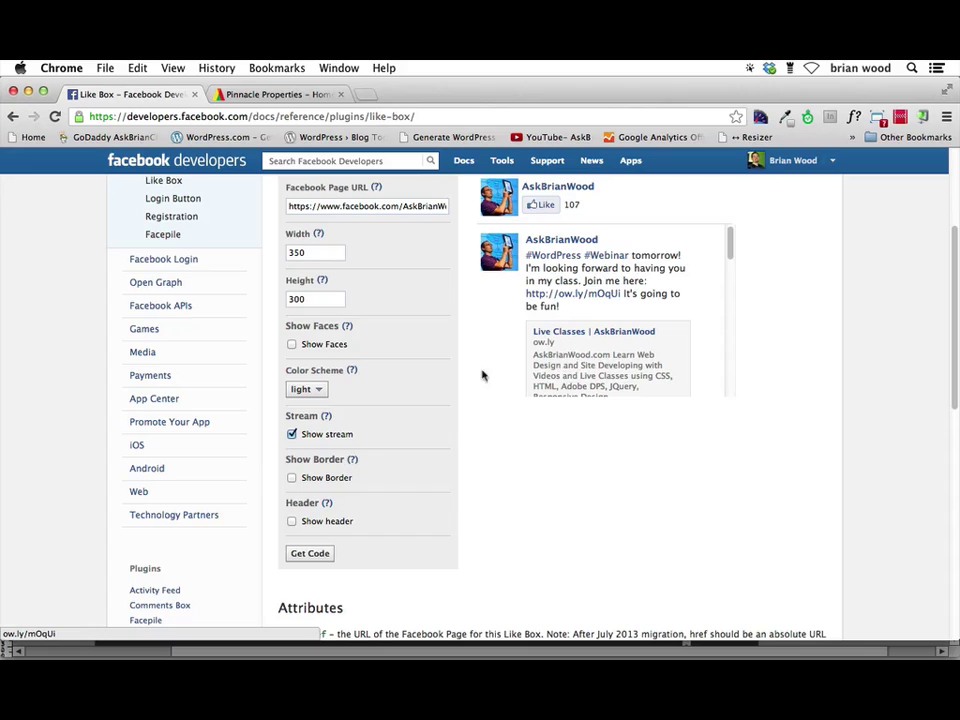
scroll(456, 463, "down", 3)
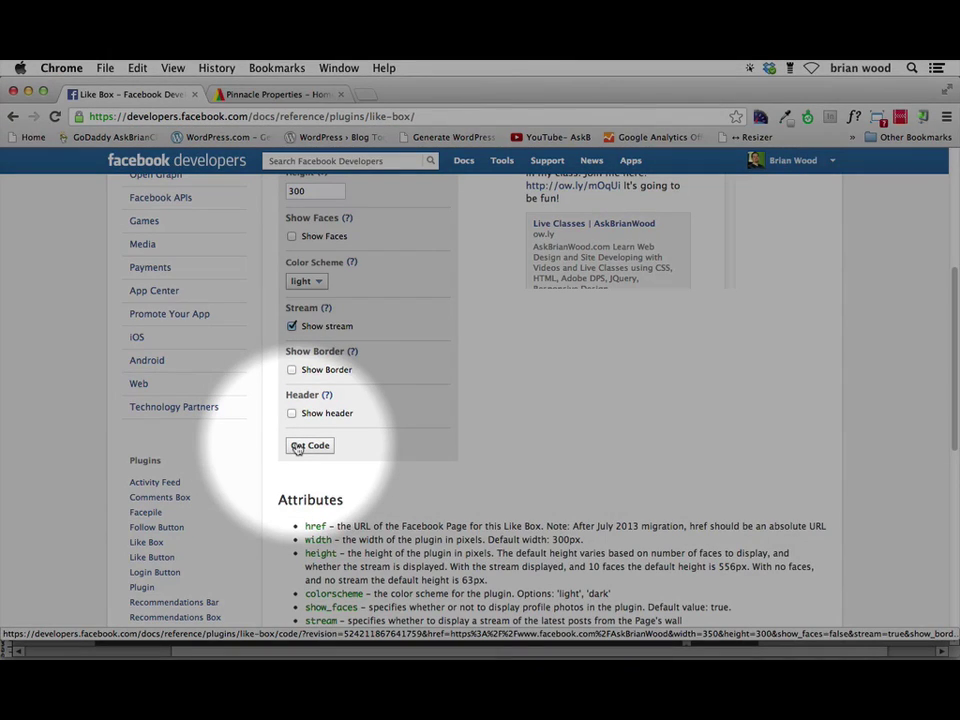
- Generate the Like Box embed code and copy its div code
left_click(296, 447)
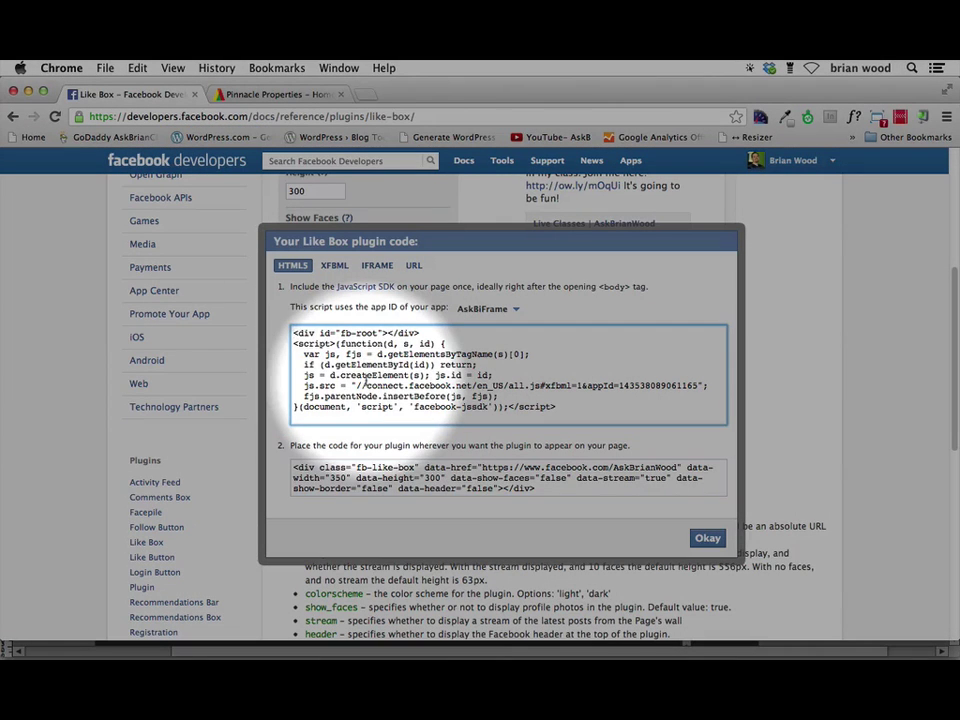
left_click(400, 470)
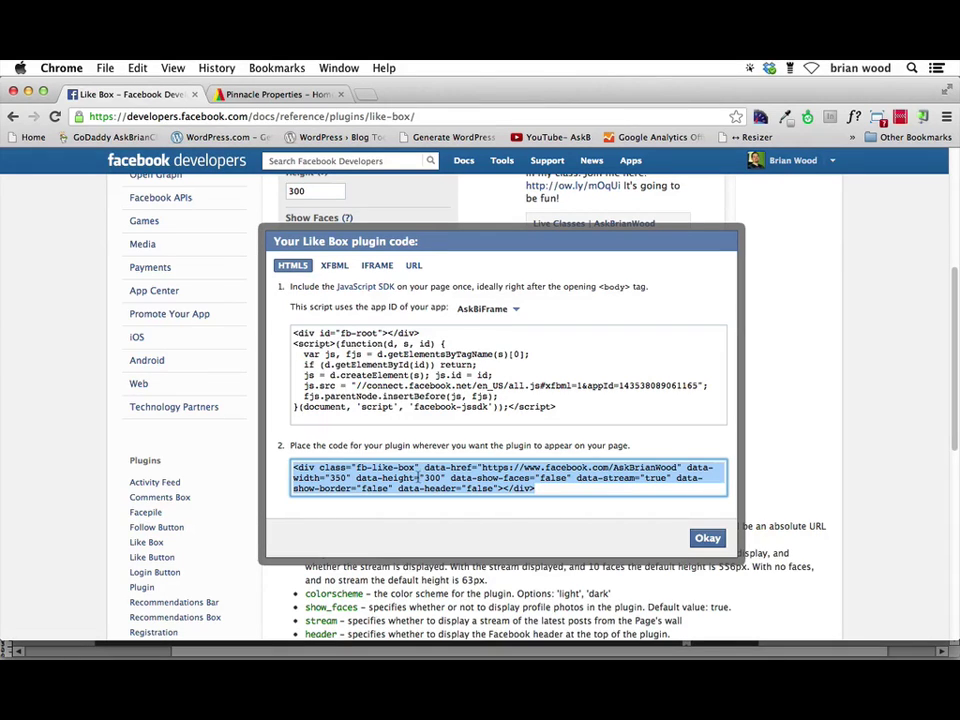
left_click(705, 539)
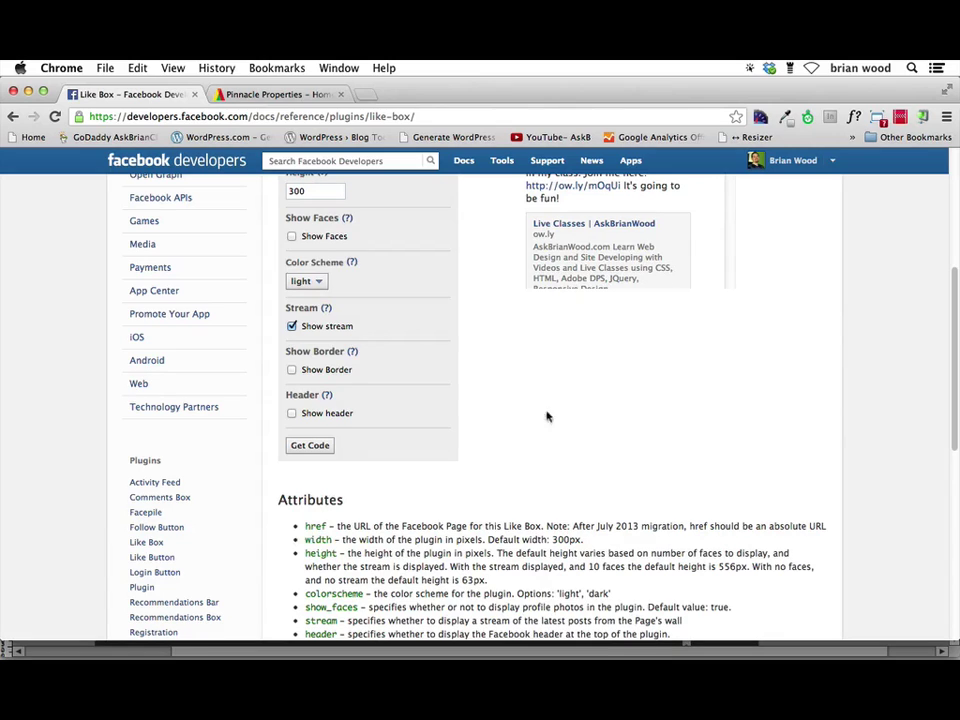
- In Muse, replace the old Facebook HTML item with the new Like Box code at the box's top-left
key("super+Tab")
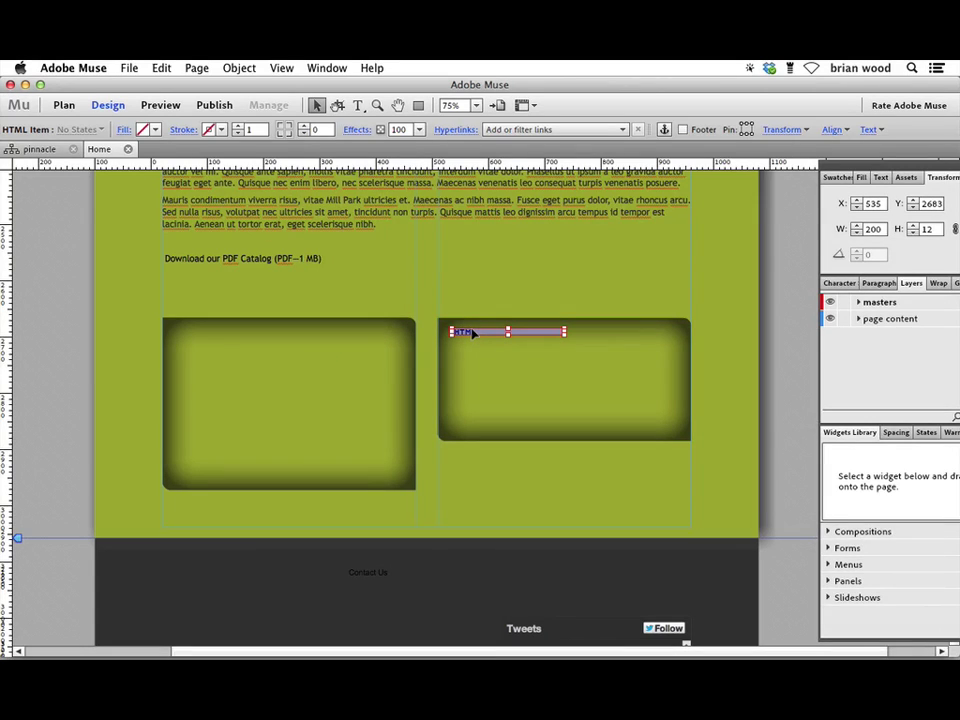
key("super+x")
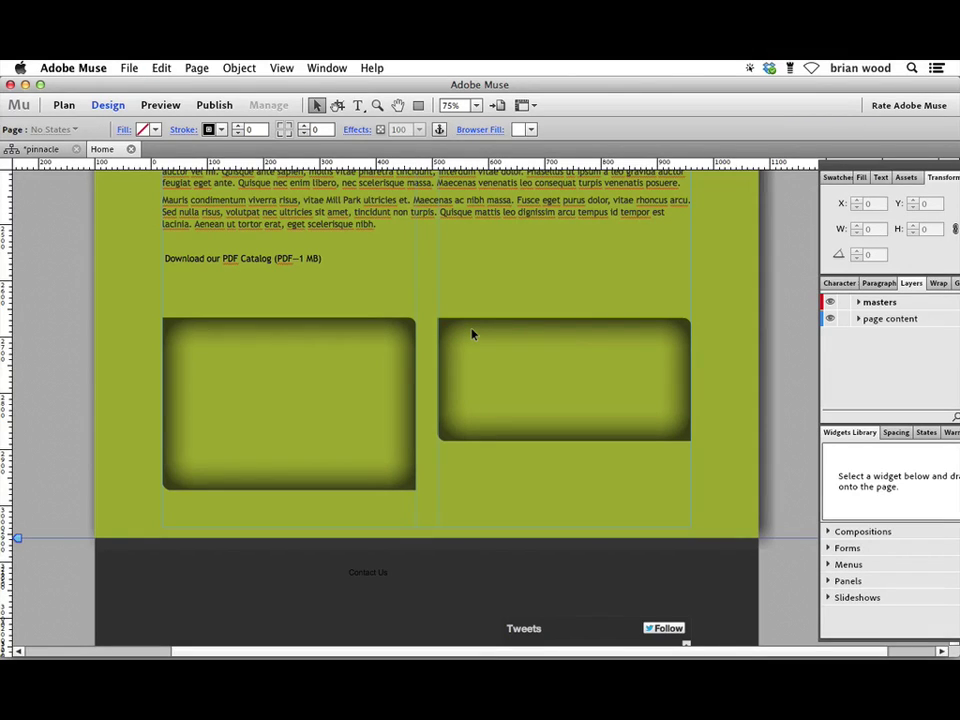
key("super+v")
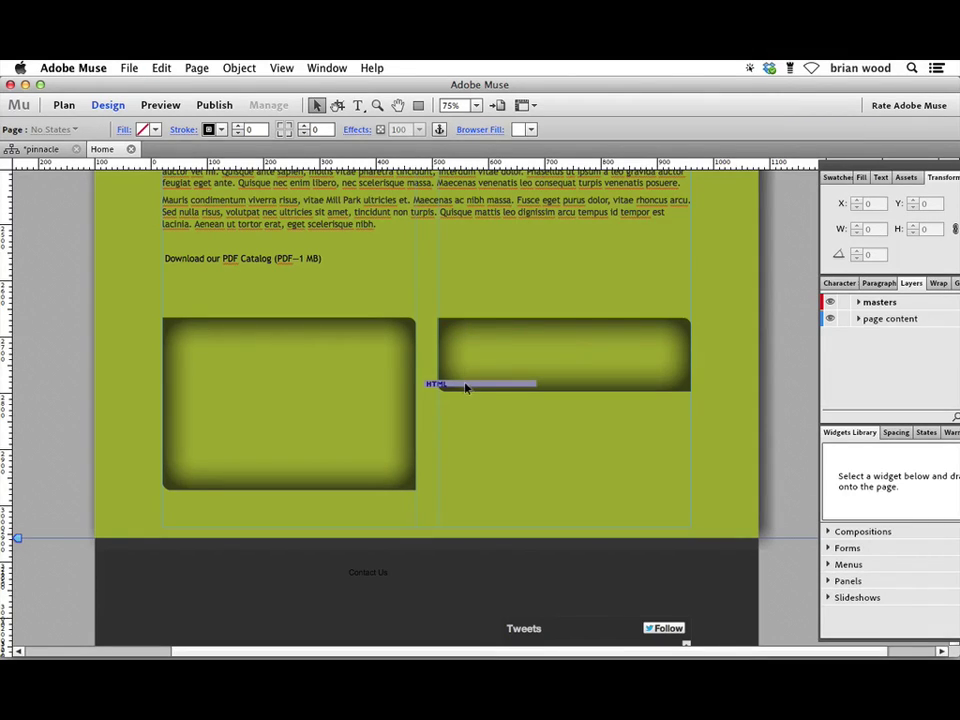
mouse_move(467, 383)
left_mouse_down()
mouse_move(489, 343)
mouse_move(504, 341)
left_mouse_up()
- Save the site and stretch the green background taller at the bottom
key("super+s")
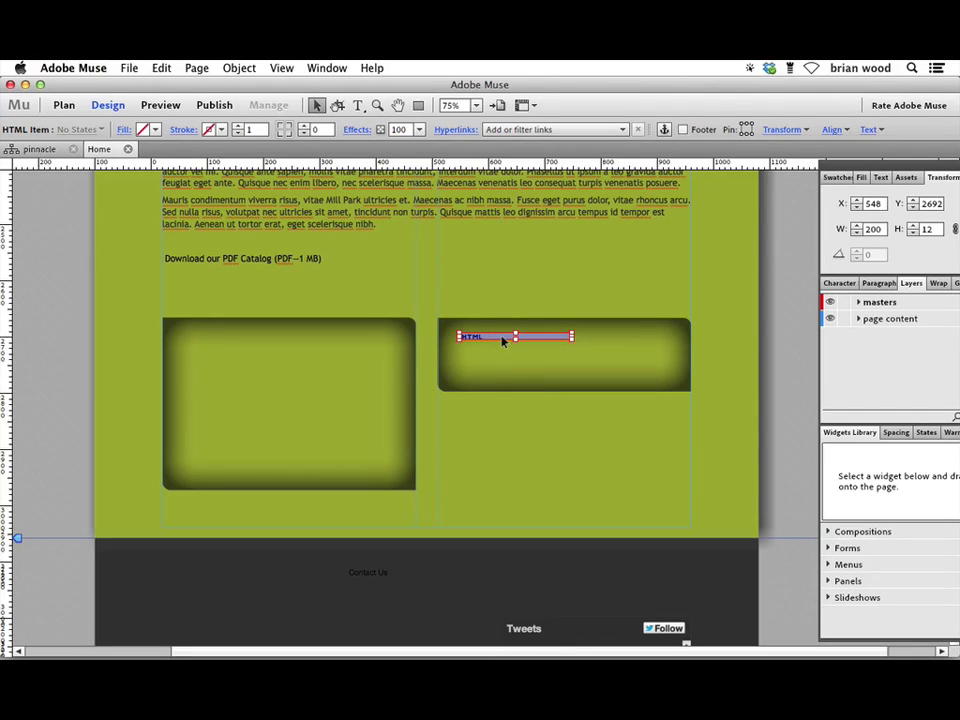
left_click(274, 527)
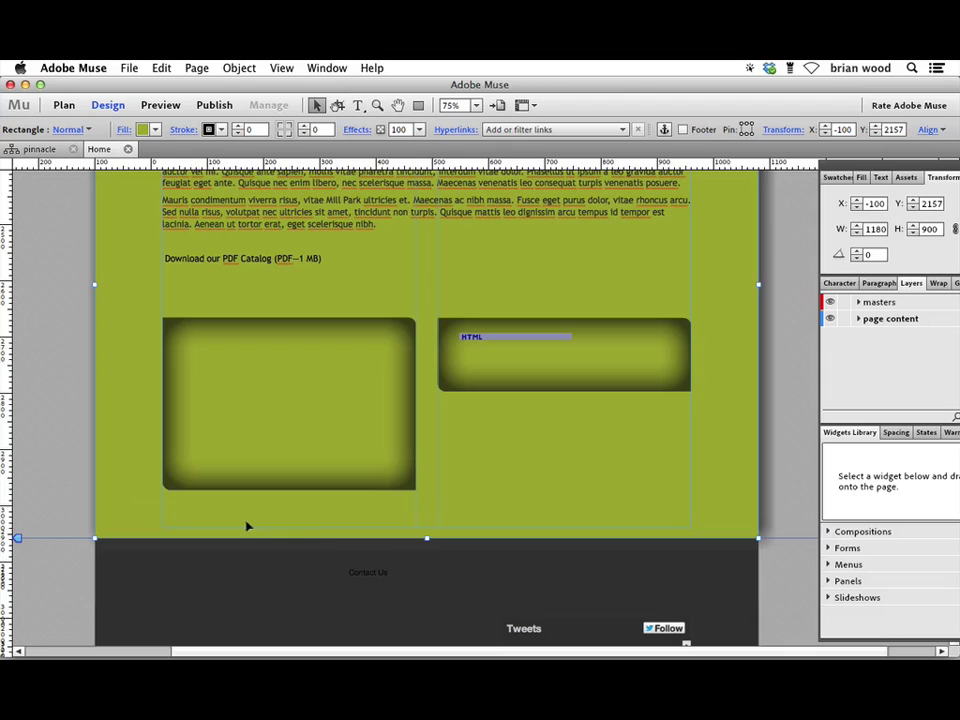
left_click_drag(424, 540, 427, 583)
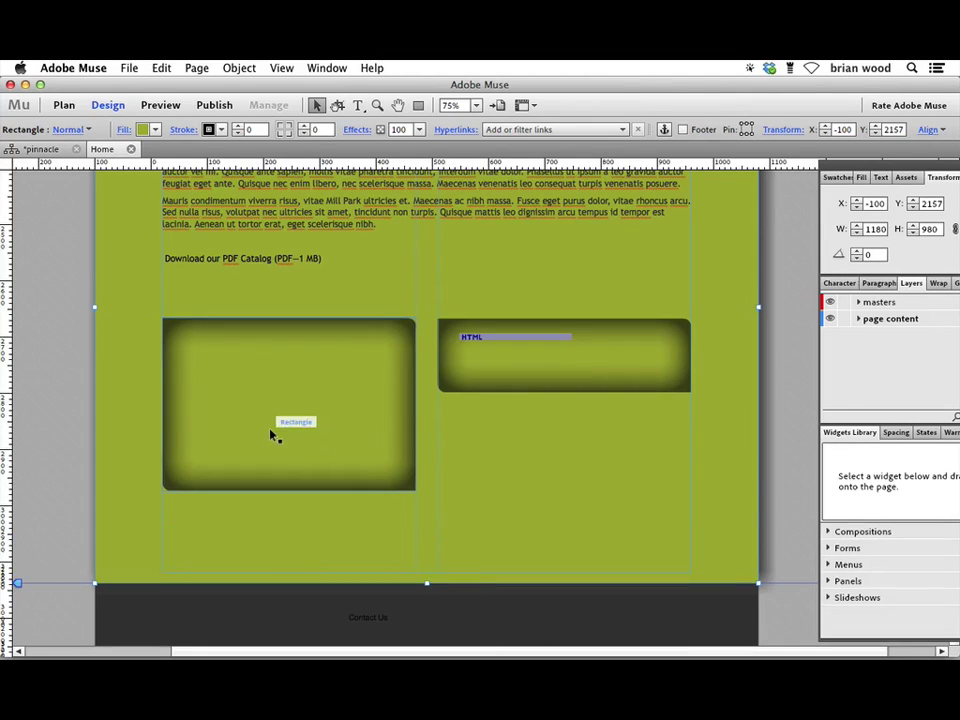
- Preview the page inside Muse, jump to Our Properties and scroll through the Facebook feed
left_click(131, 67)
left_click(145, 70)
left_click(166, 105)
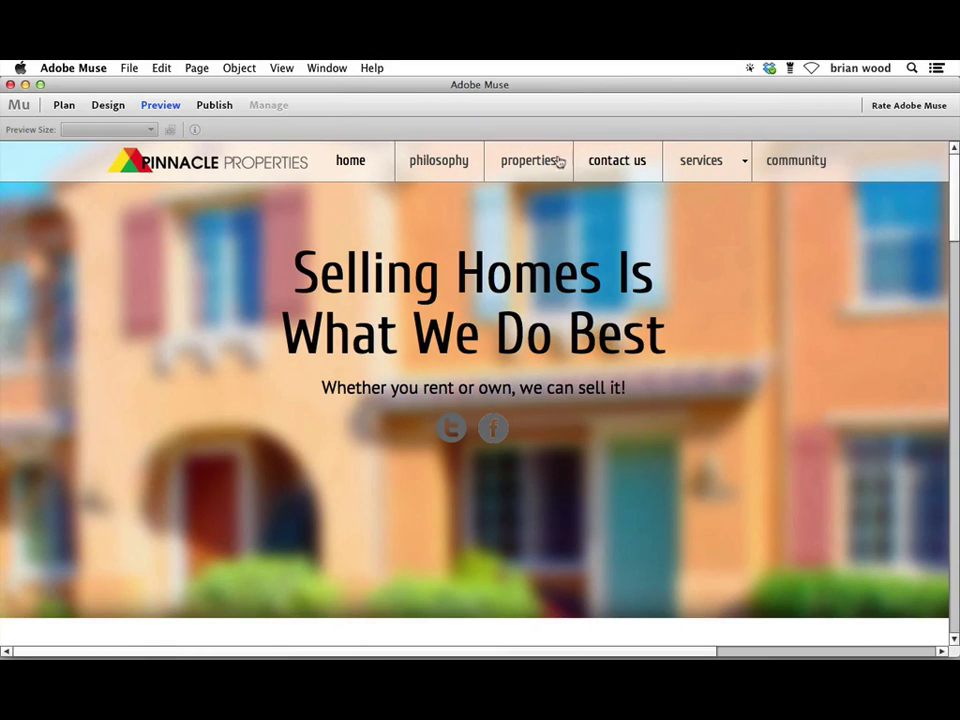
left_click(558, 161)
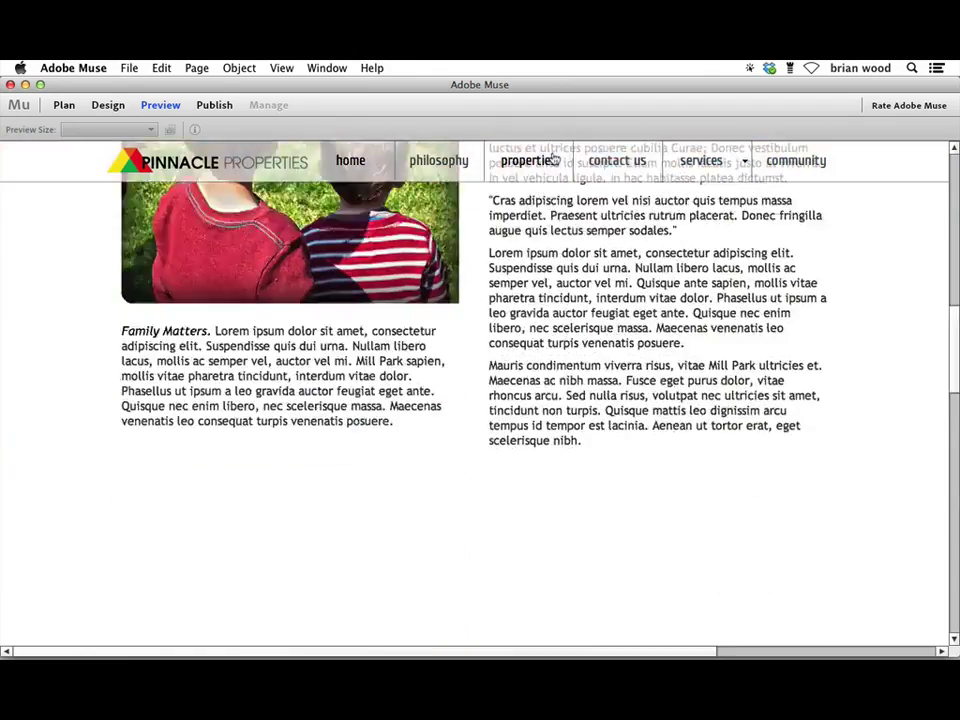
scroll(774, 422, "down", 4)
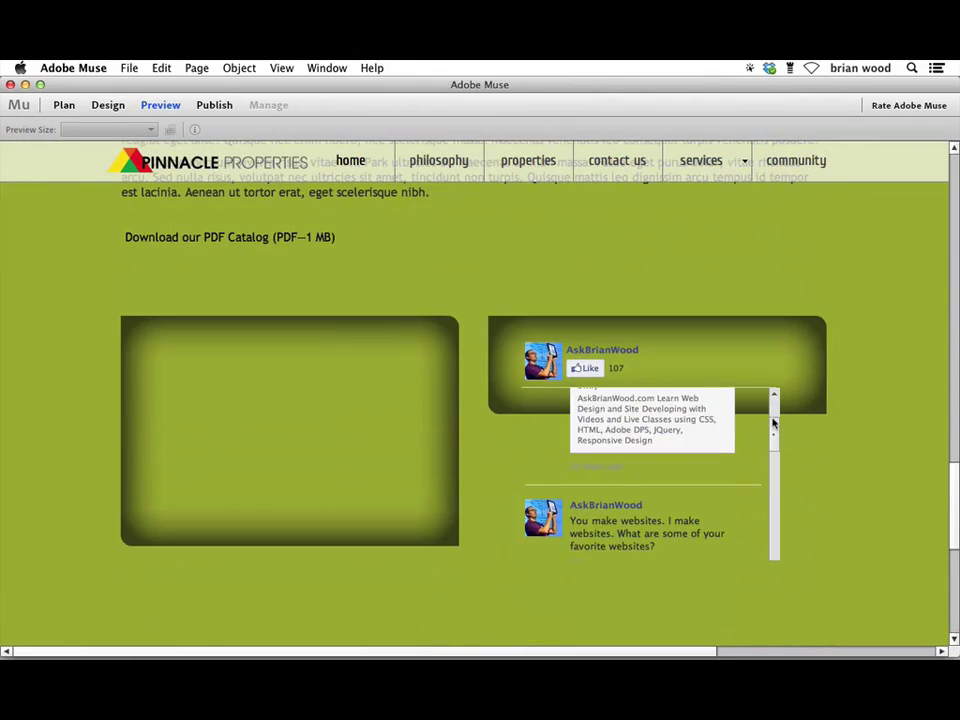
scroll(773, 424, "down", 2)
scroll(773, 424, "up", 3)
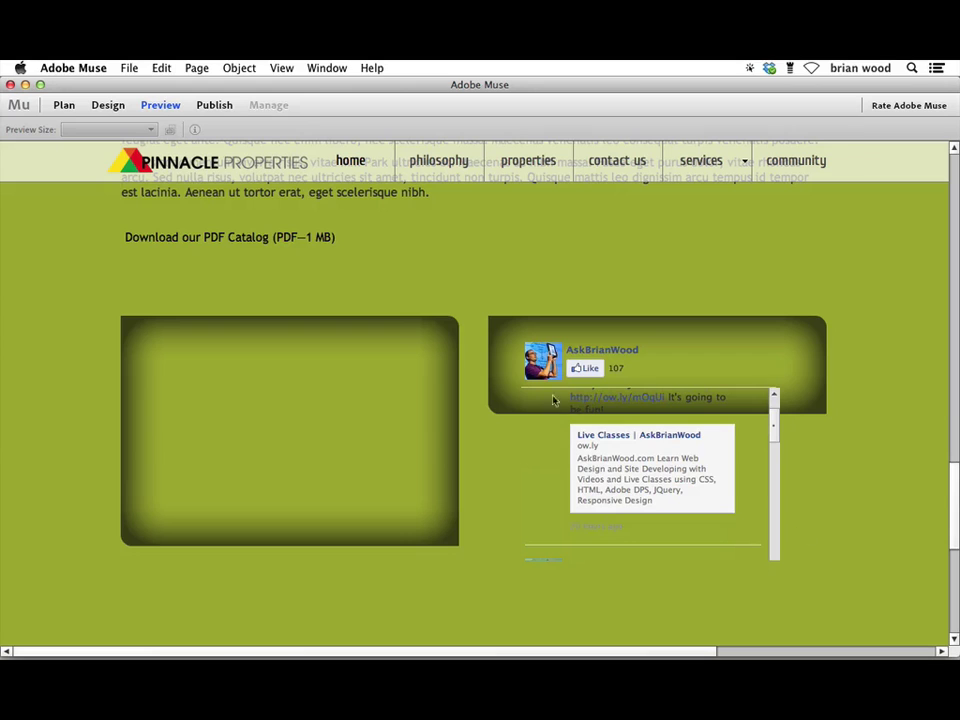
- Back in the layout, stretch the right-hand box down to 451 × 346 px to fit the feed
left_click(108, 105)
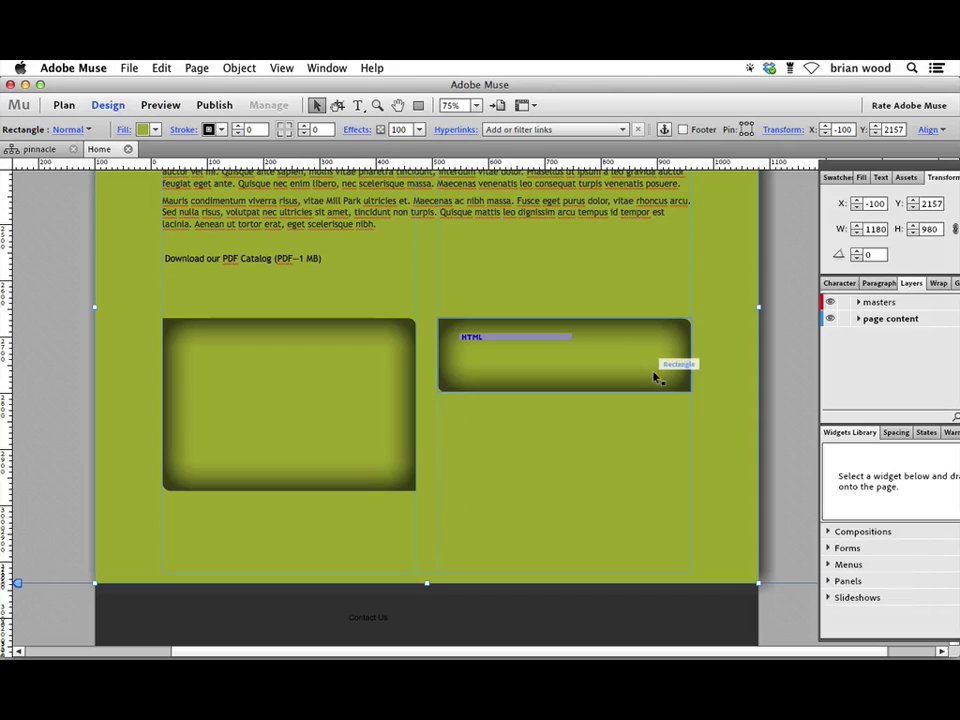
left_click(650, 385)
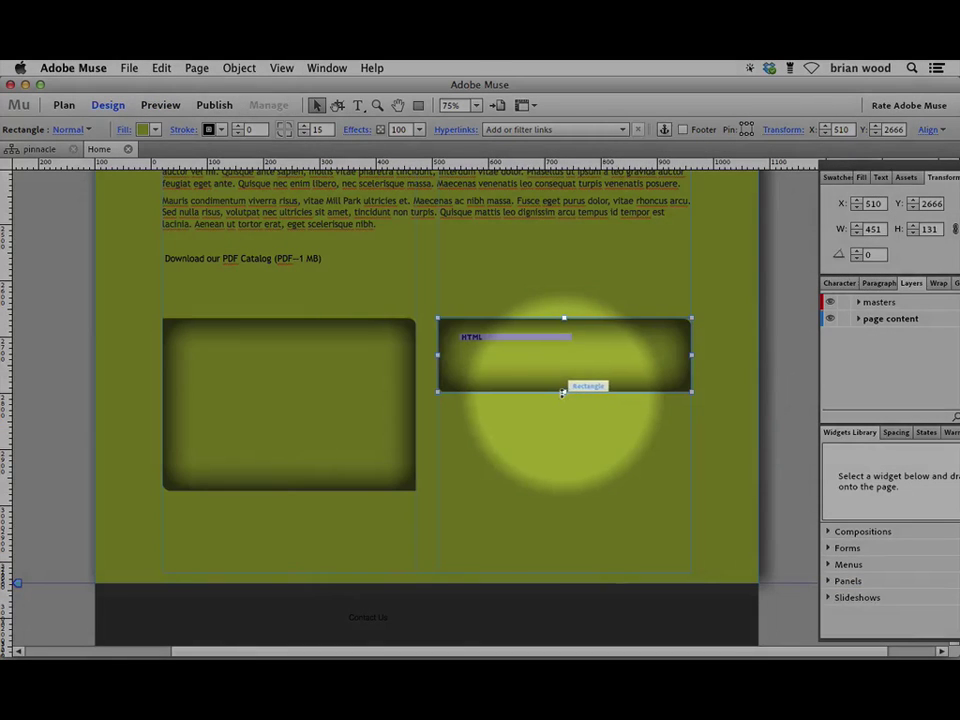
left_click_drag(562, 395, 552, 512)
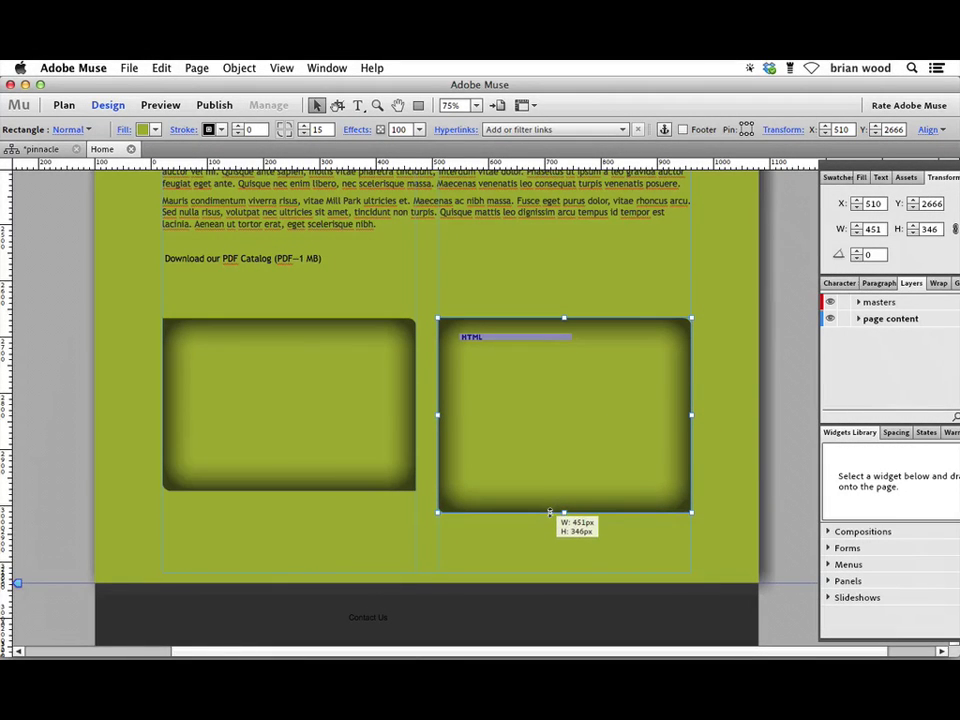
left_click(129, 68)
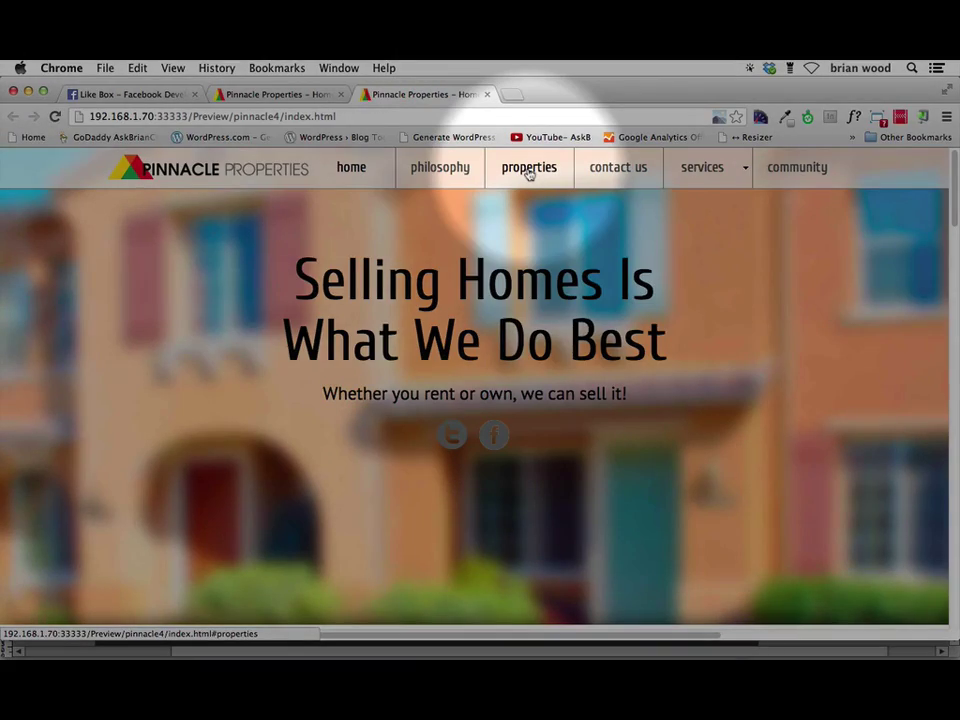
- In the Chrome preview, jump to Our Properties and scroll down to the two property boxes
left_click(529, 170)
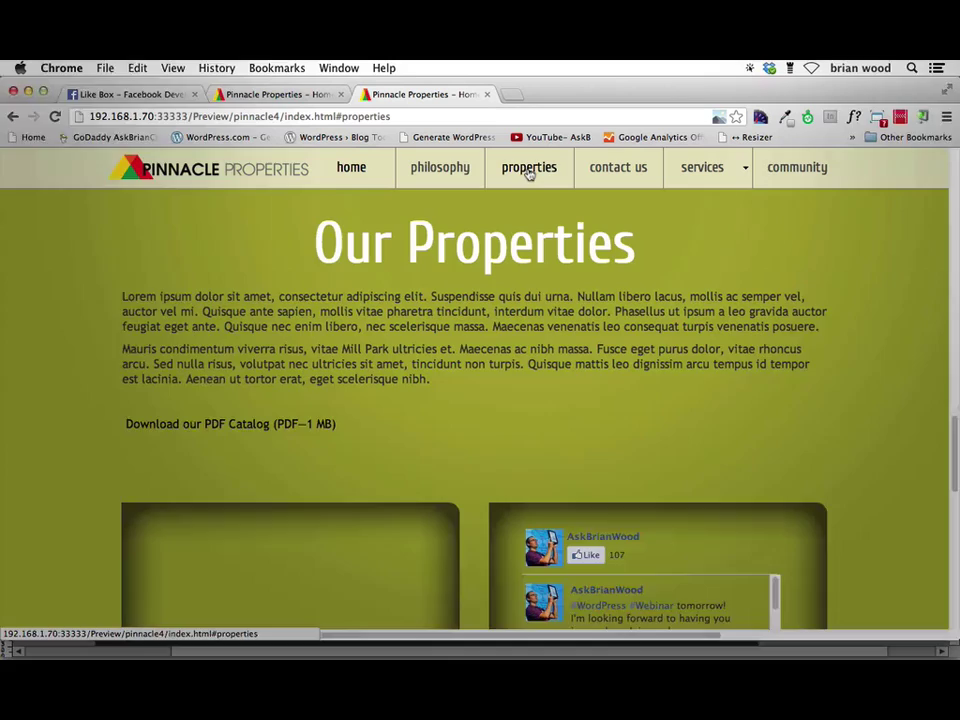
scroll(460, 250, "down", 5)
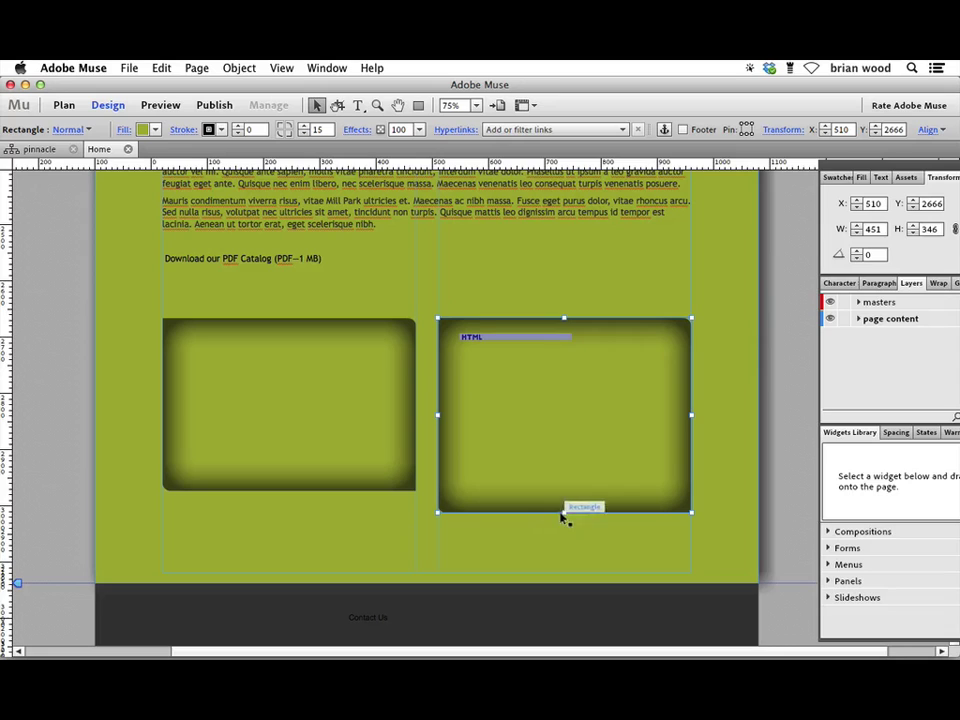
- Shorten the right box slightly, enlarge the HTML item to fill it, and save
left_click_drag(564, 510, 564, 501)
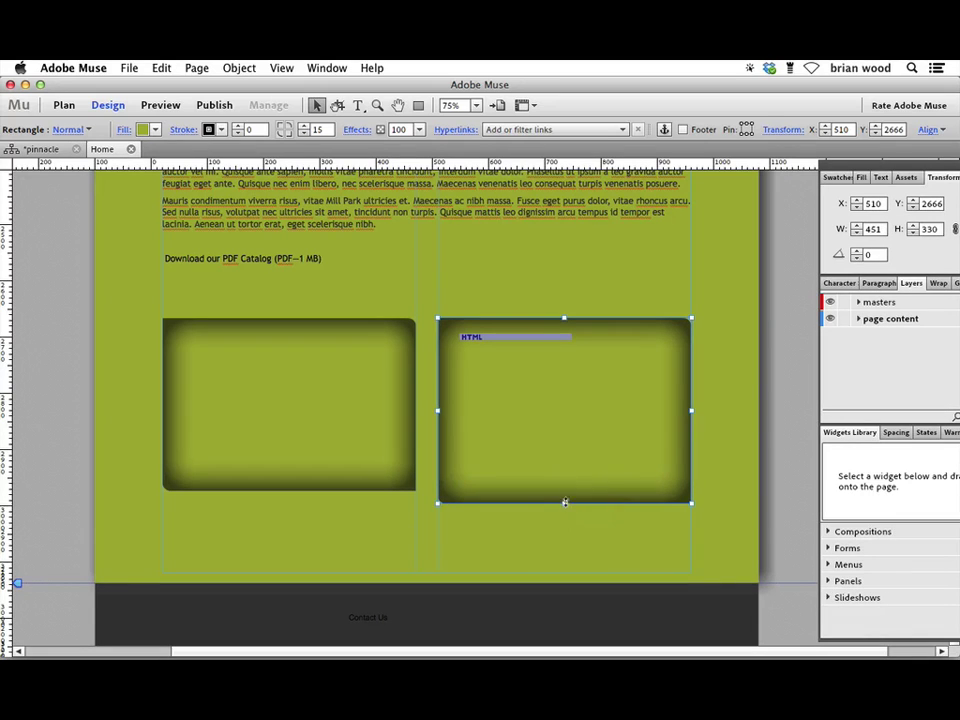
left_click(513, 340)
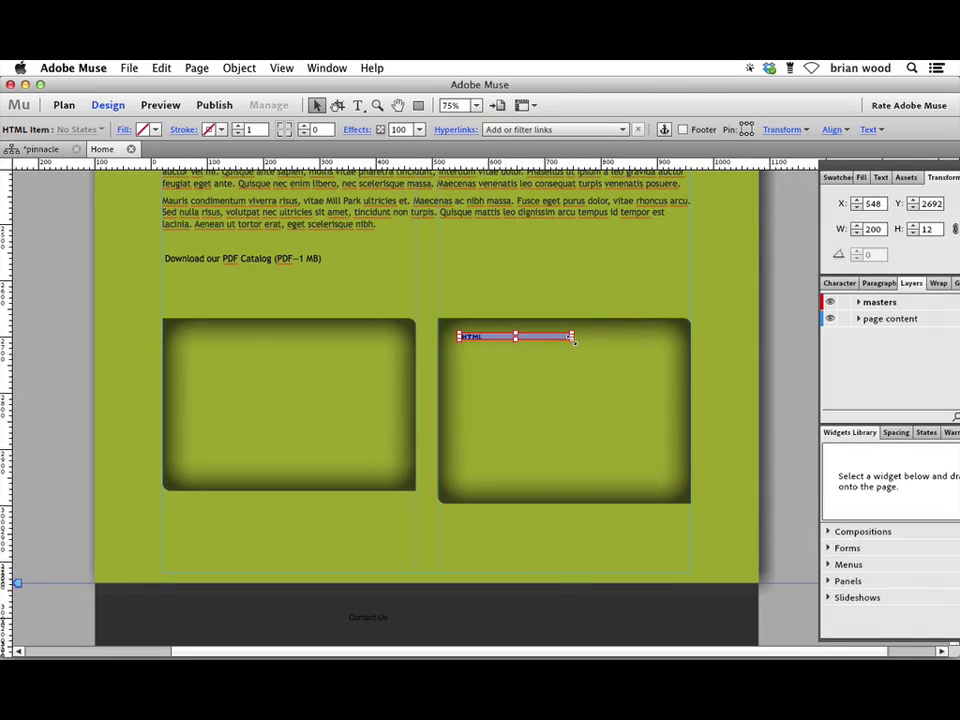
left_click_drag(572, 340, 665, 484)
key("super+s")
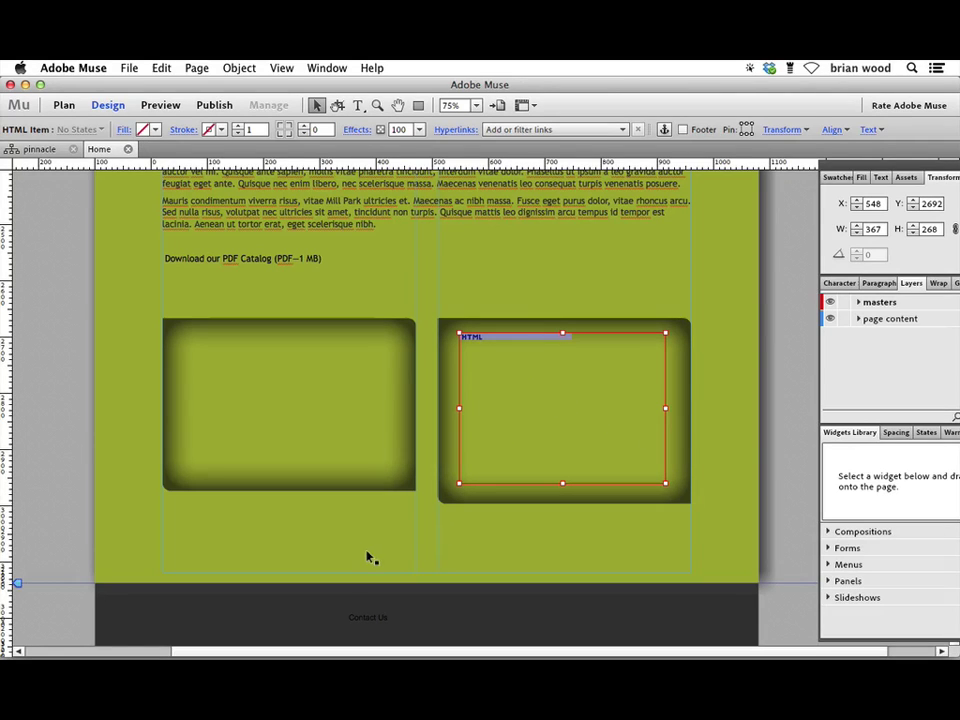
- Extend the green section background down to 1026 px tall and save the site
key("Tab")
left_click(407, 564)
key("Tab")
key("Tab")
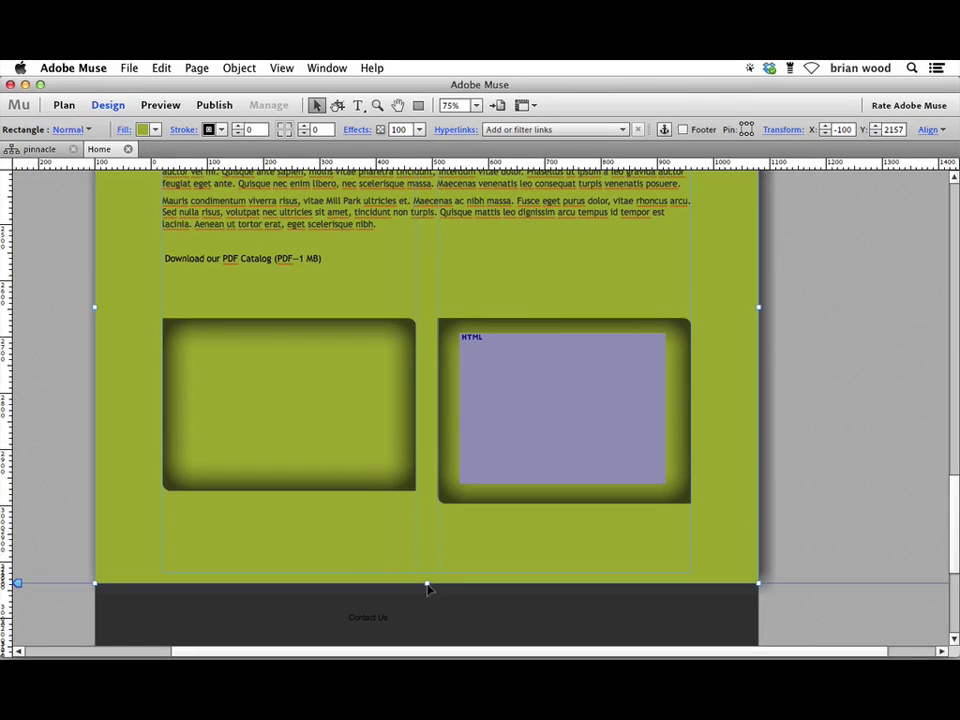
key("Tab")
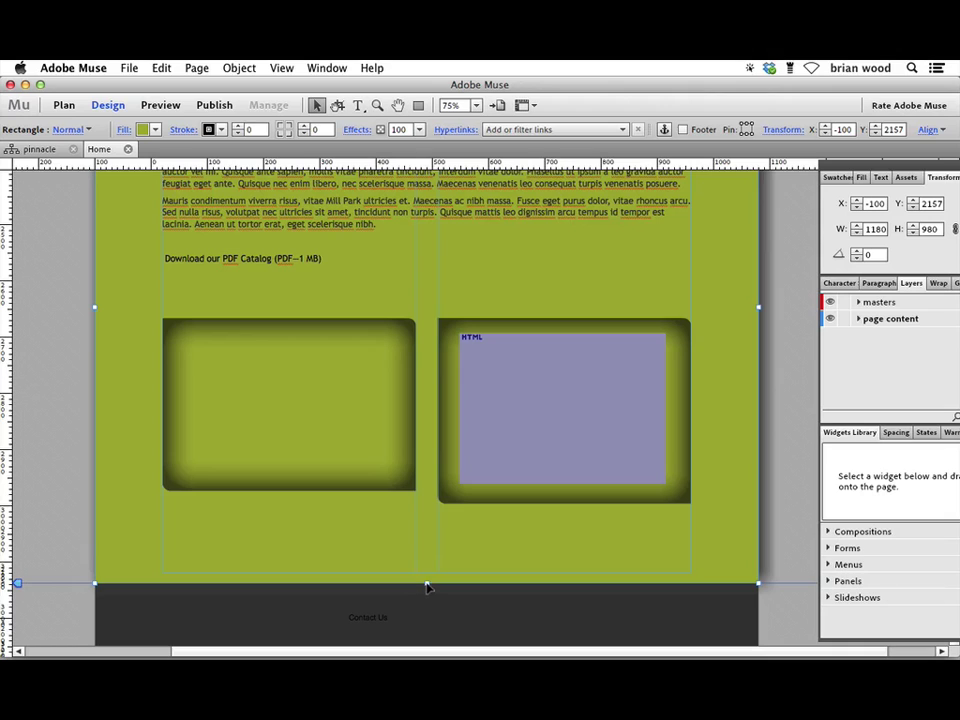
left_click(782, 525)
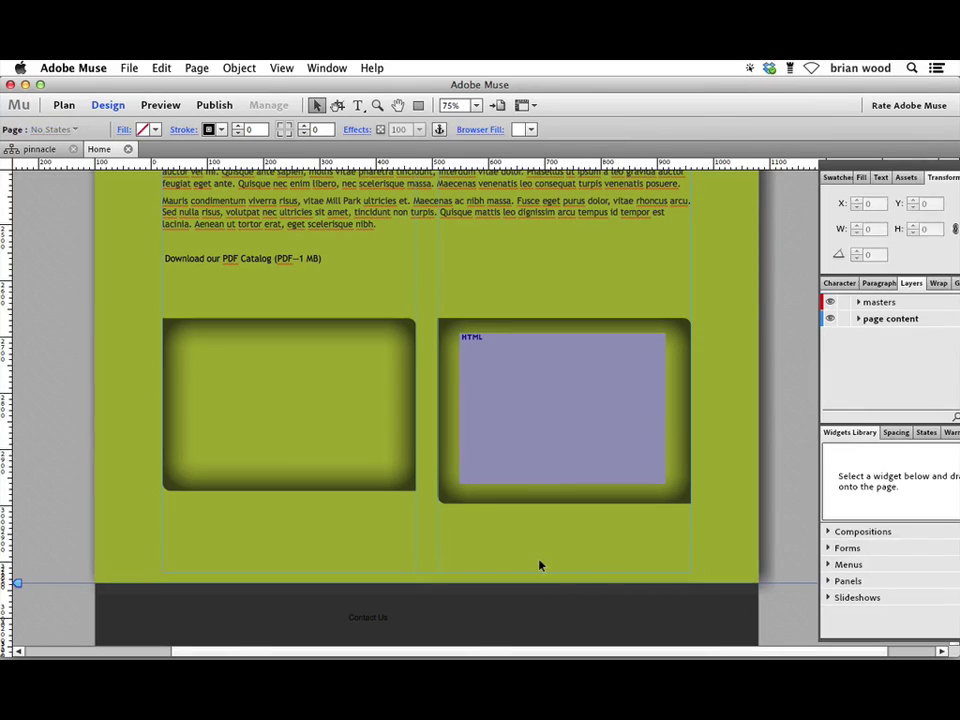
left_click(429, 583)
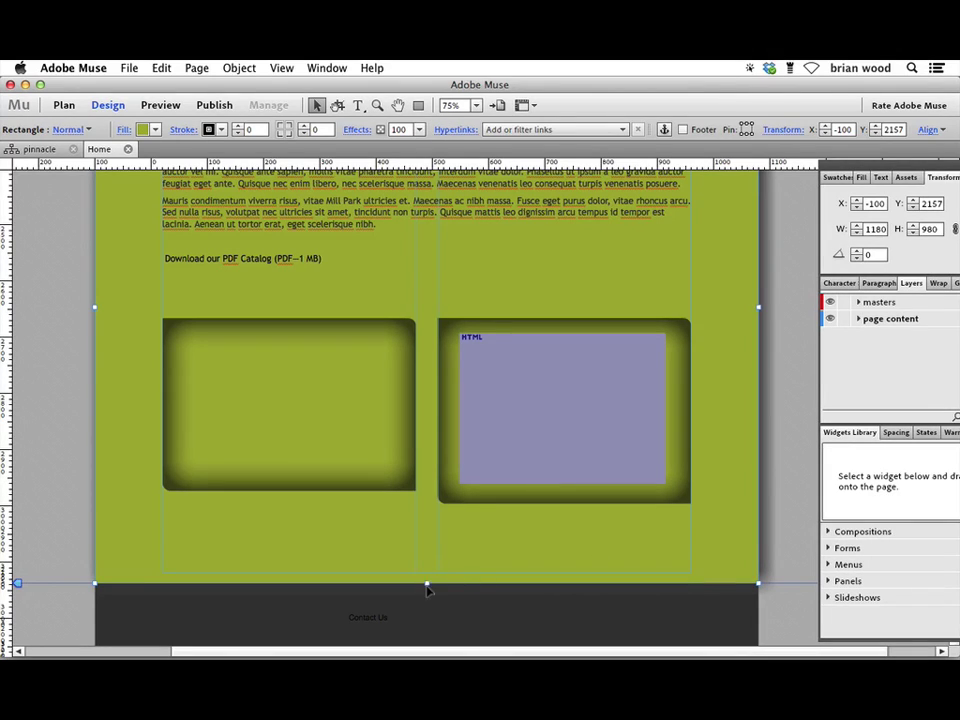
left_click_drag(427, 584, 425, 607)
key("super+s")
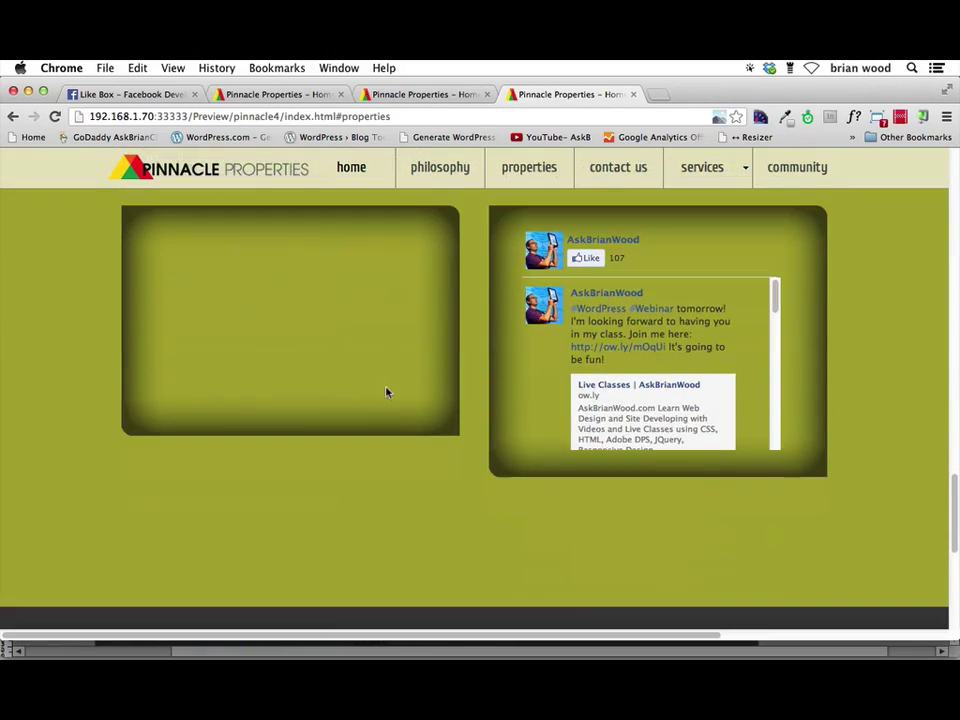
- In the Chrome preview, drag the Facebook feed's scrollbar down and back up to check it scrolls
scroll(362, 358, "up", 1)
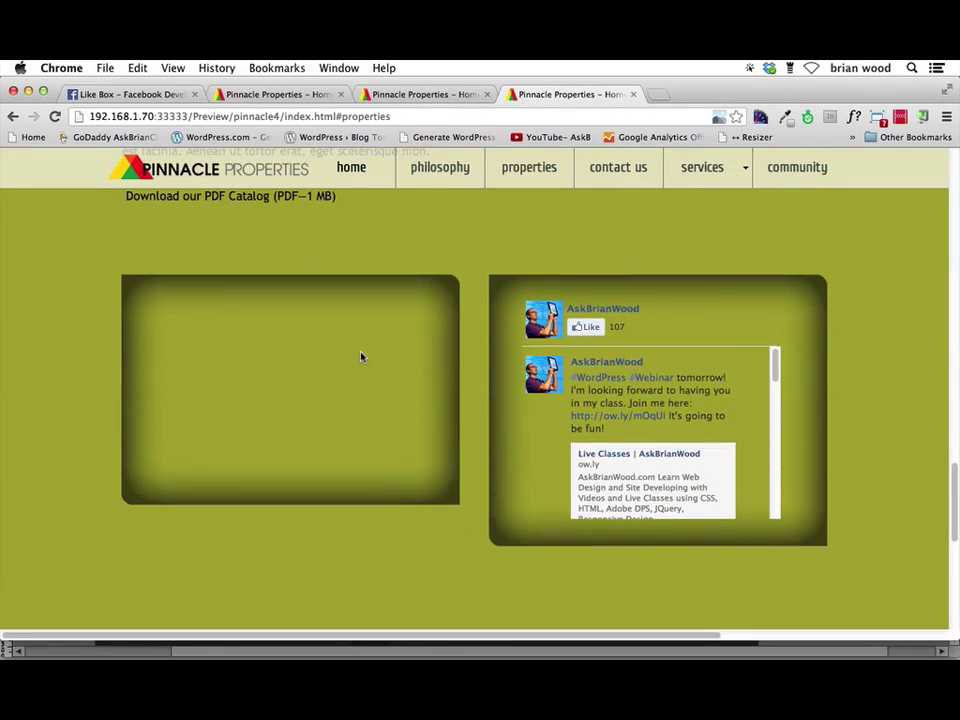
left_click_drag(775, 372, 777, 435)
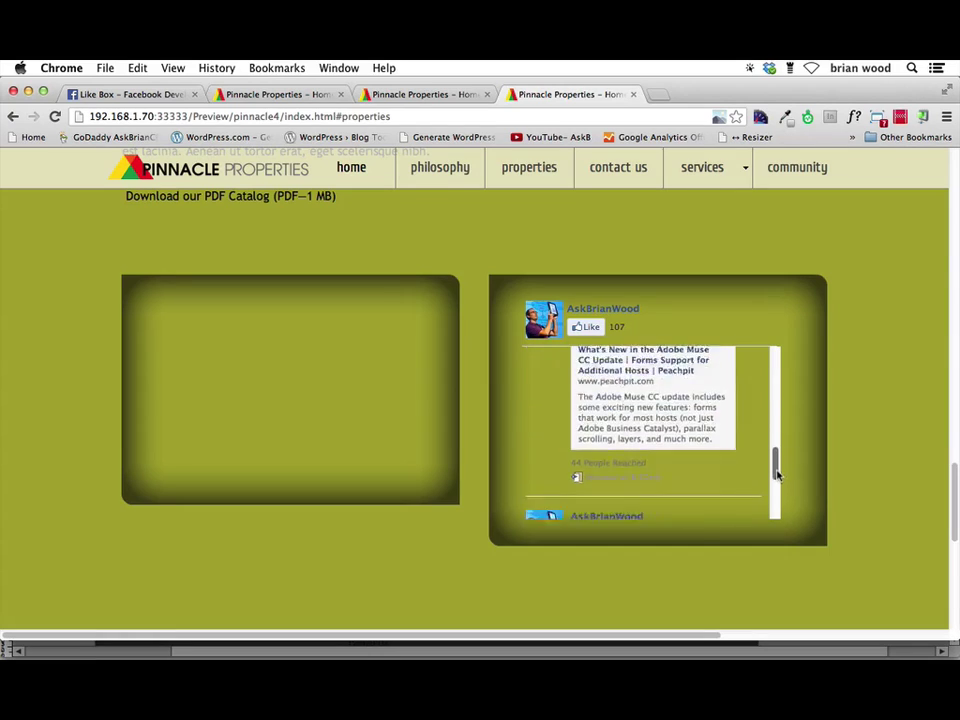
left_click_drag(776, 476, 786, 364)
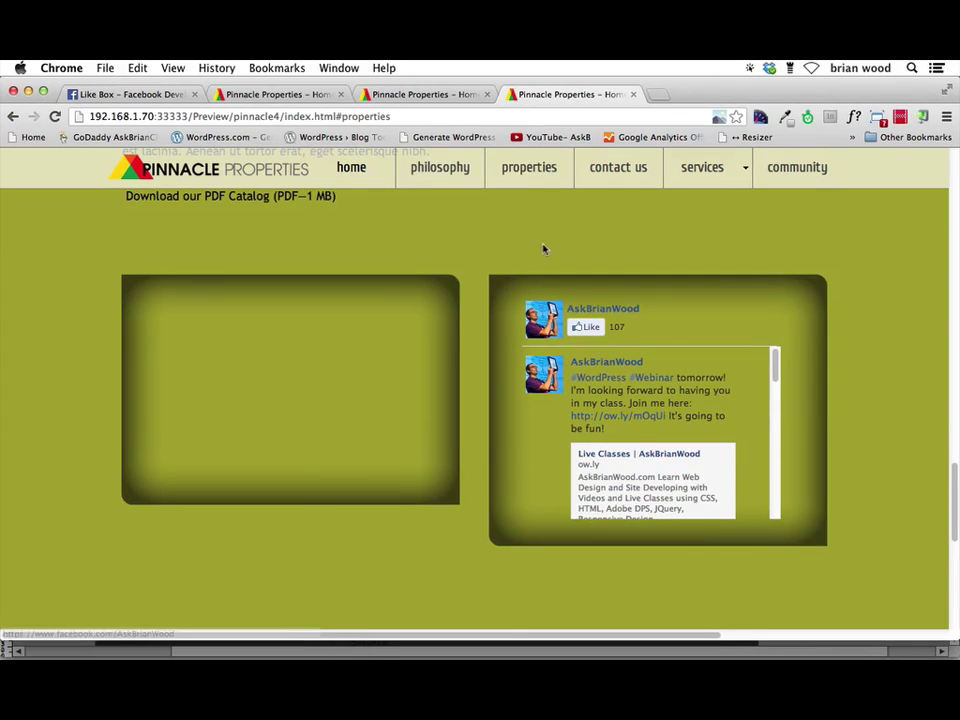
scroll(536, 253, "up", 3)
key("super+Tab")
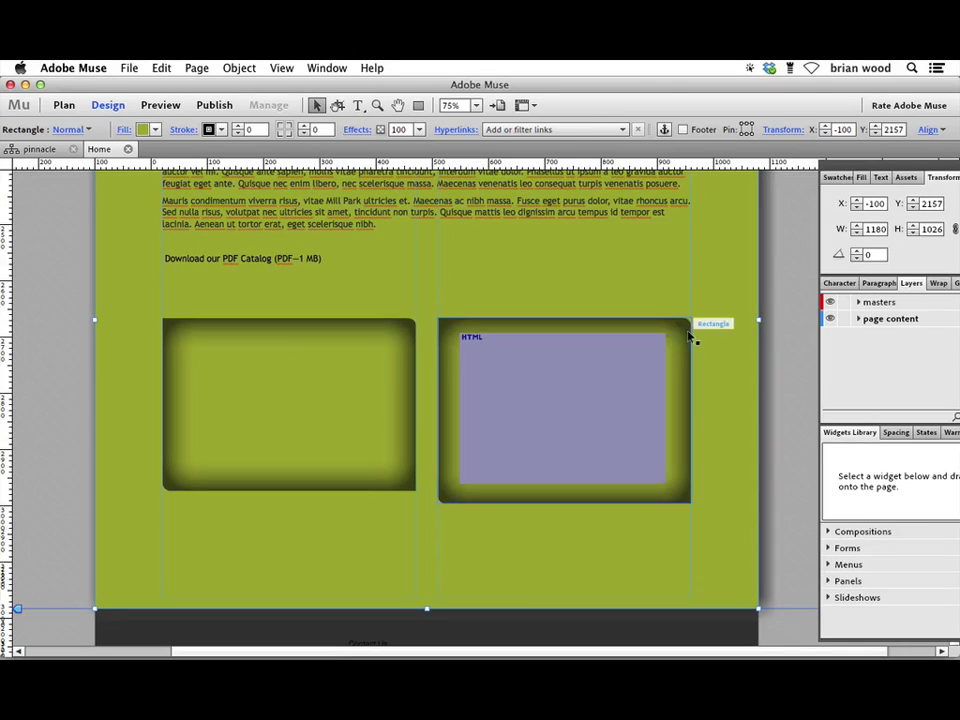
- Give the right-hand box around the feed a white (FFFFFF) fill and save the site
left_click(686, 336)
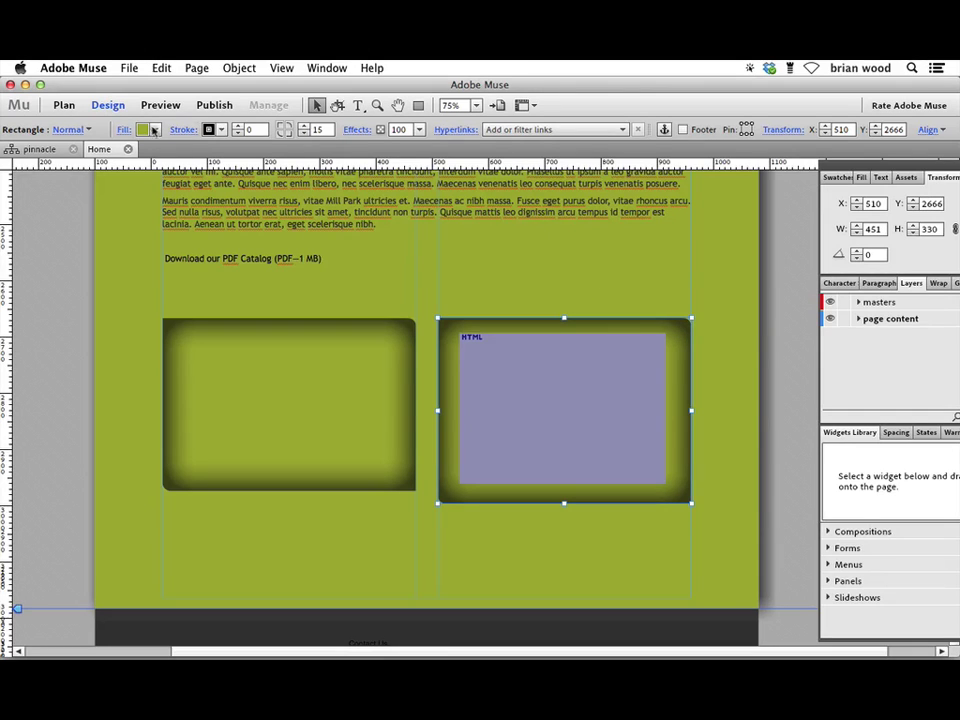
left_click(155, 130)
left_click(175, 176)
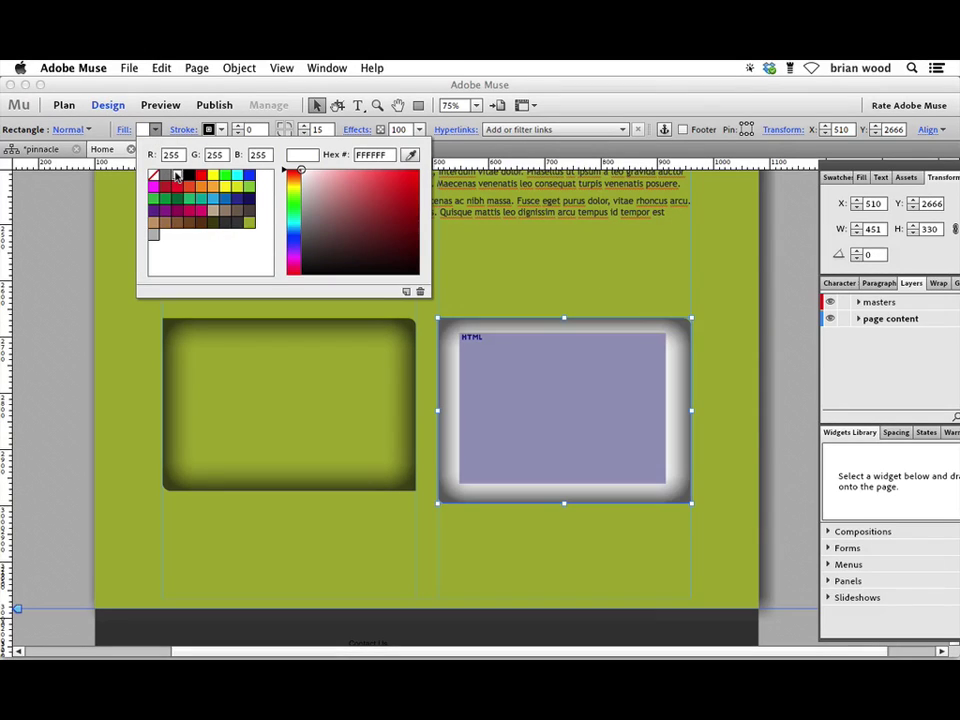
left_click(738, 362)
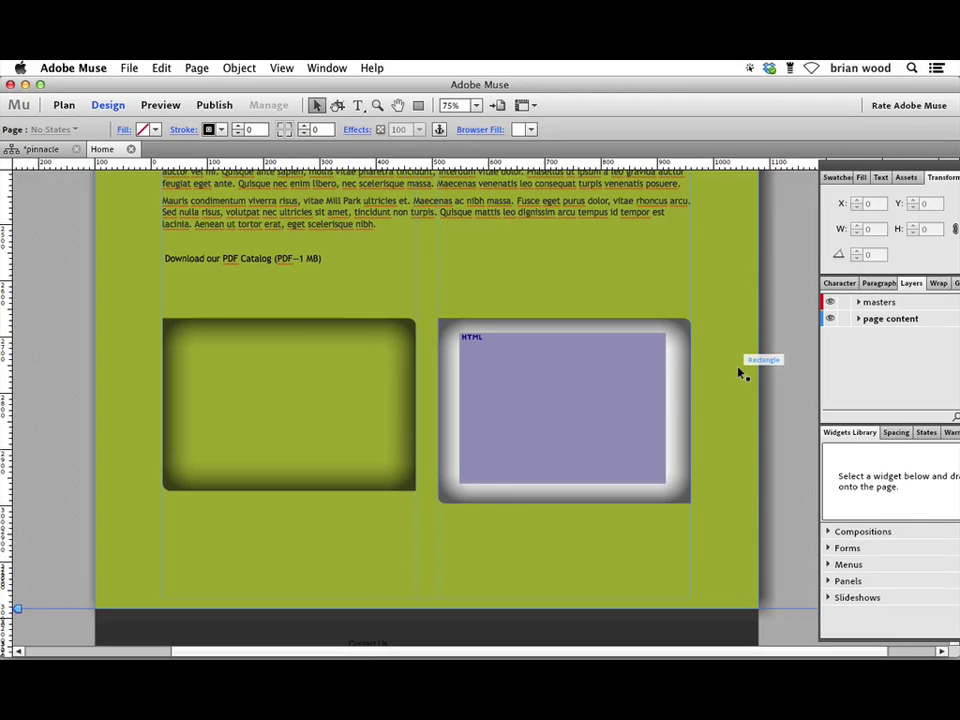
key("super+s")
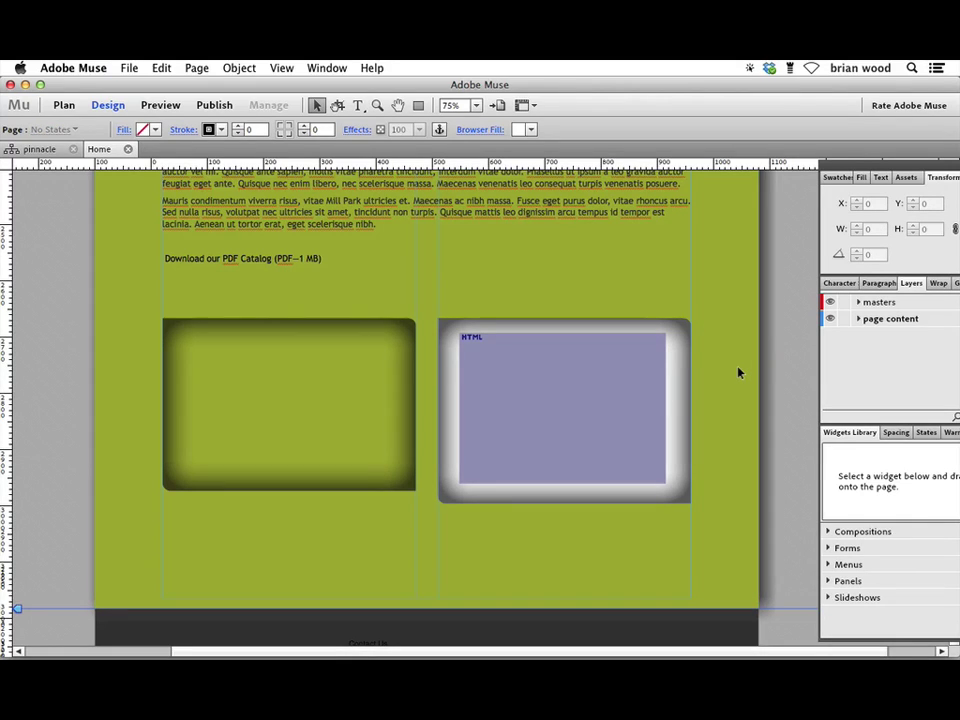
- Preview in Chrome with Shift+Cmd+E and scroll to the Facebook feed's white box in Our Properties
key("super+shift+e")
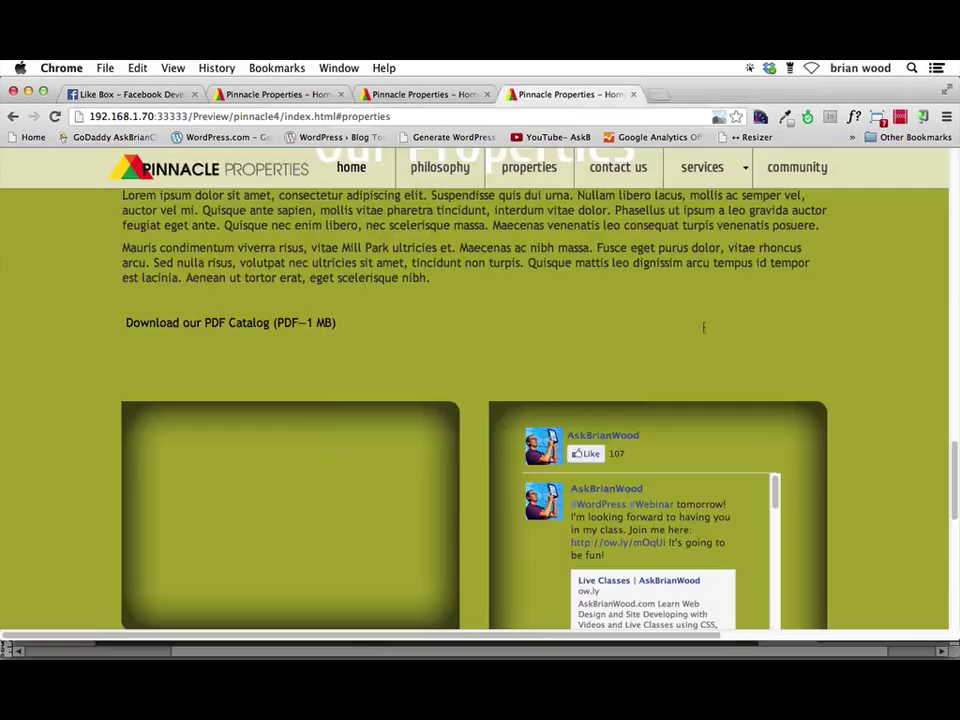
left_click(544, 167)
scroll(742, 376, "down", 10)
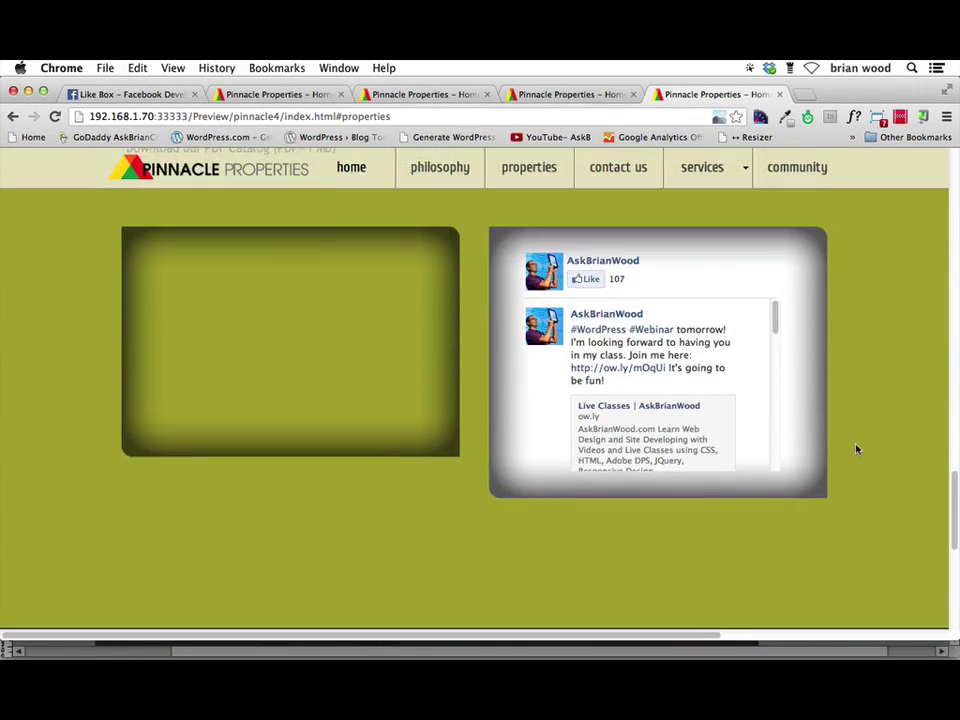
scroll(856, 450, "up", 5)
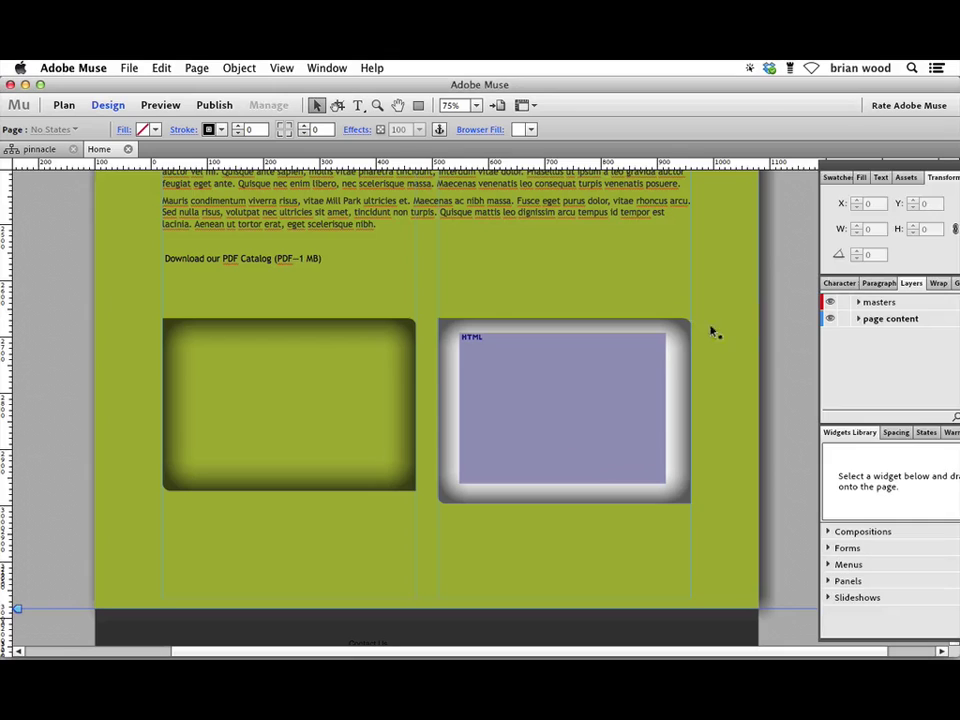
key("super+Tab")
left_click(730, 313)
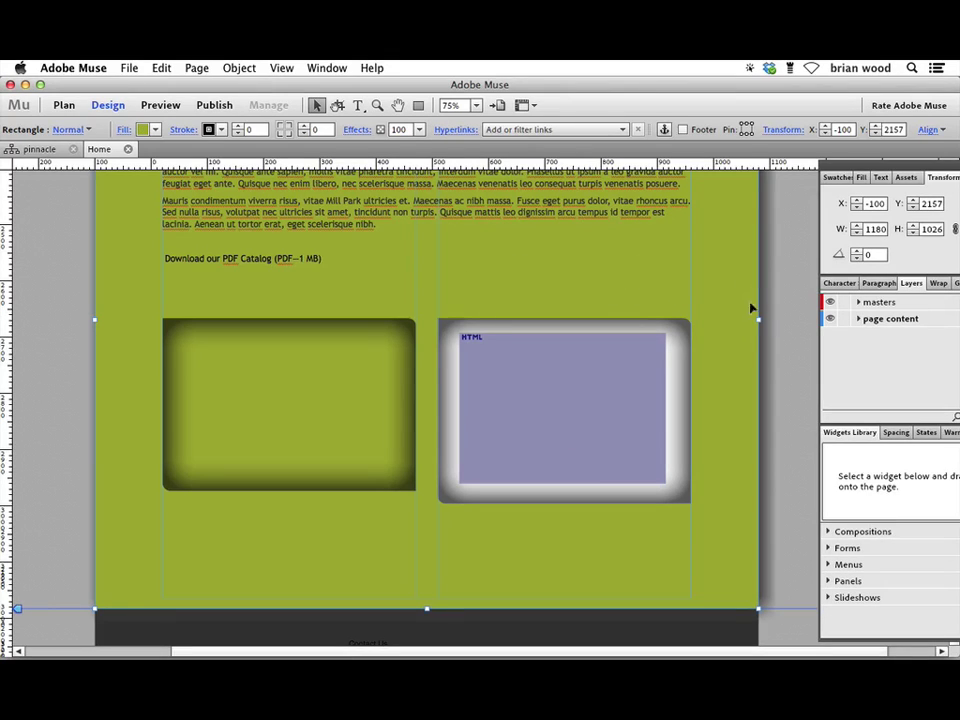